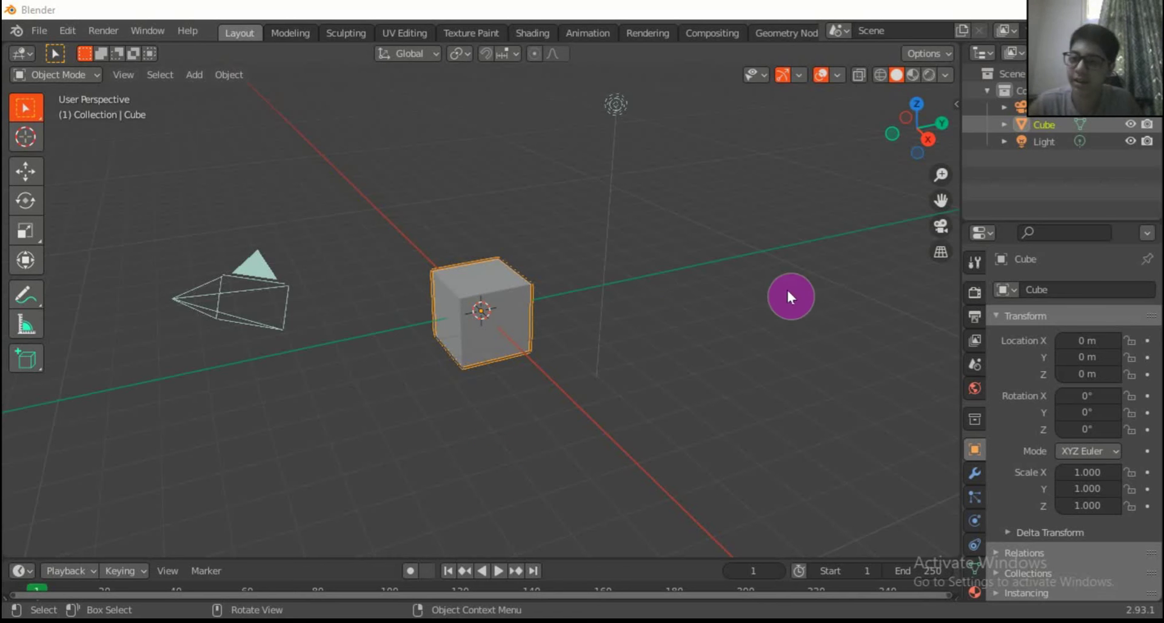
Delete the default scene objects and add a cylinder mesh at the origin
left_click_drag(1043, 164, 1044, 111)
key("Delete")
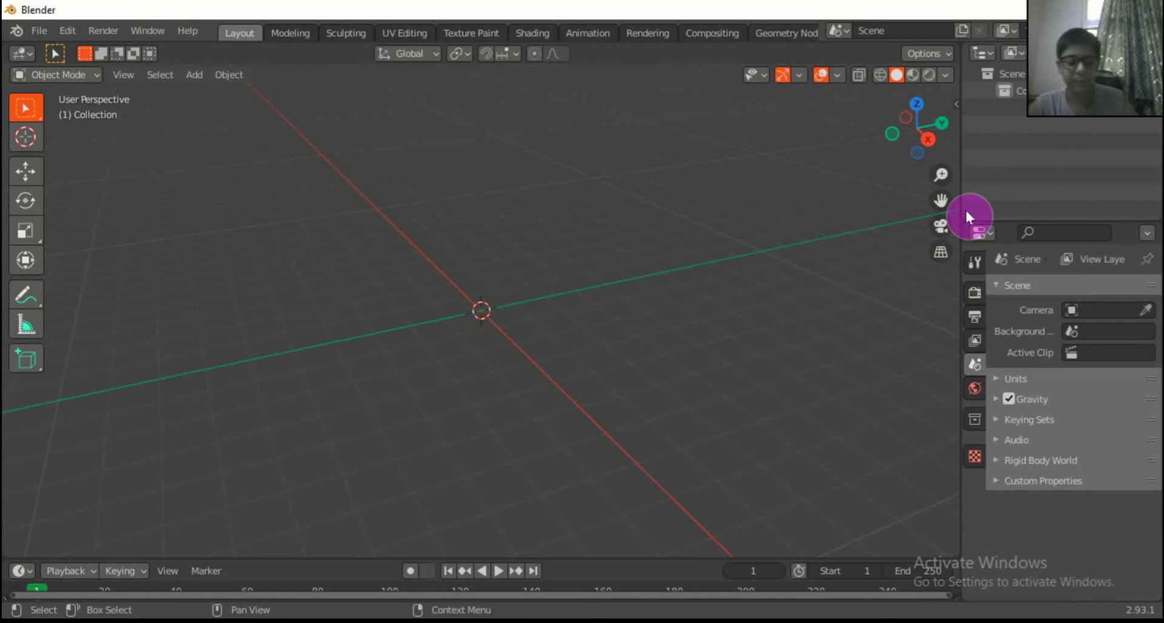
key("shift+a")
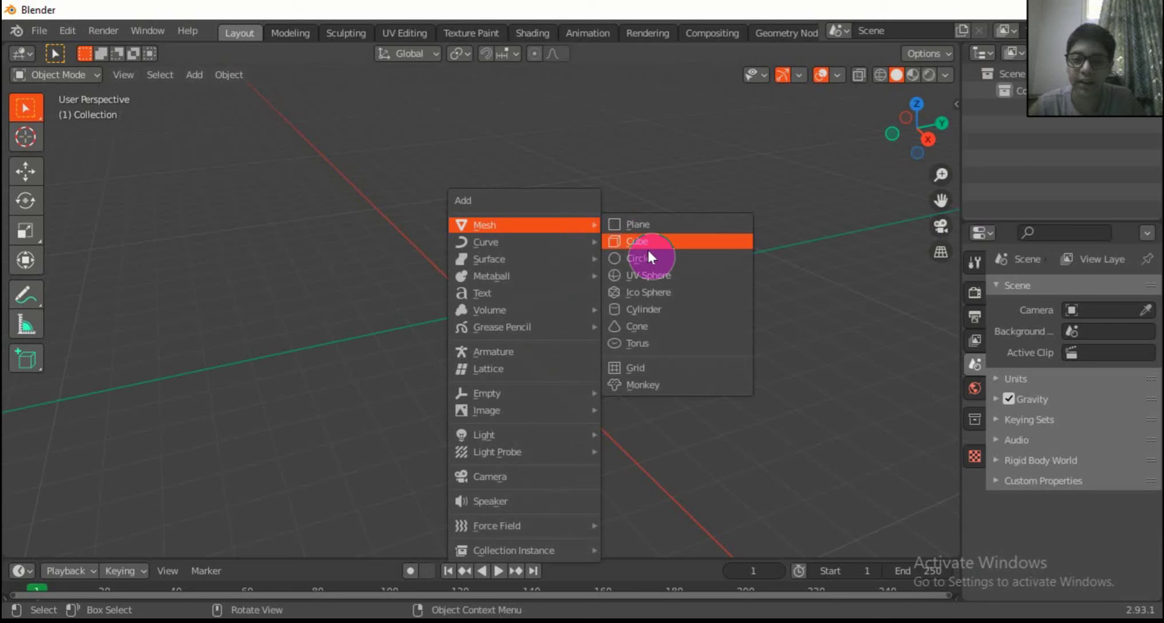
left_click(648, 311)
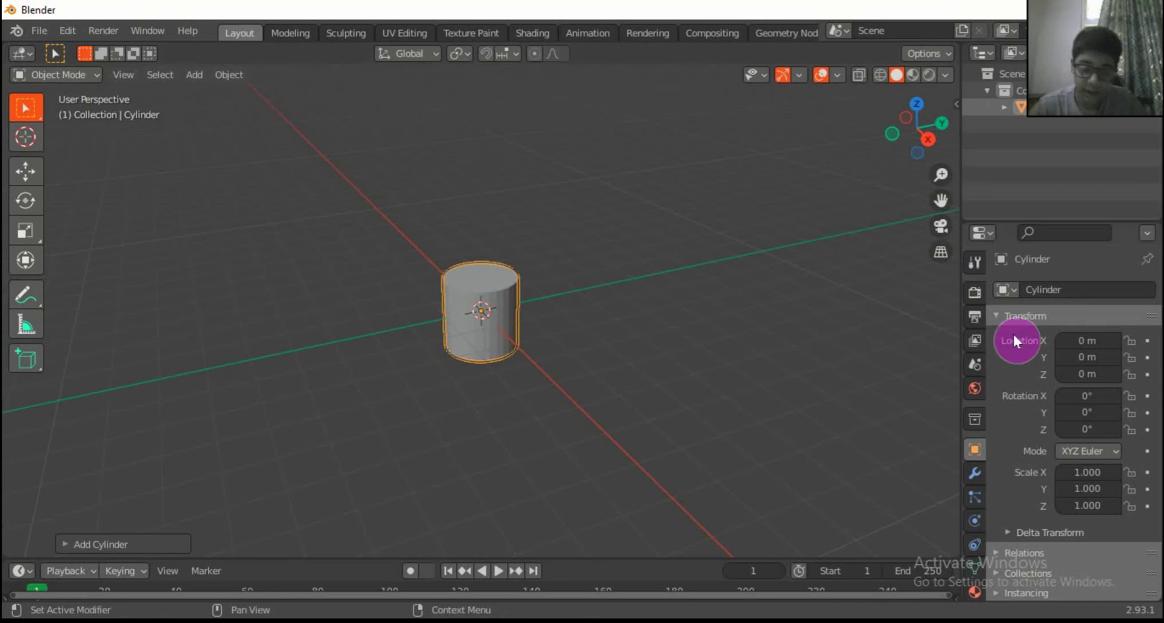
Set the cylinder's scale to 2 on X, 2 on Y and 10 on Z
left_click(1089, 475)
type("1.0")
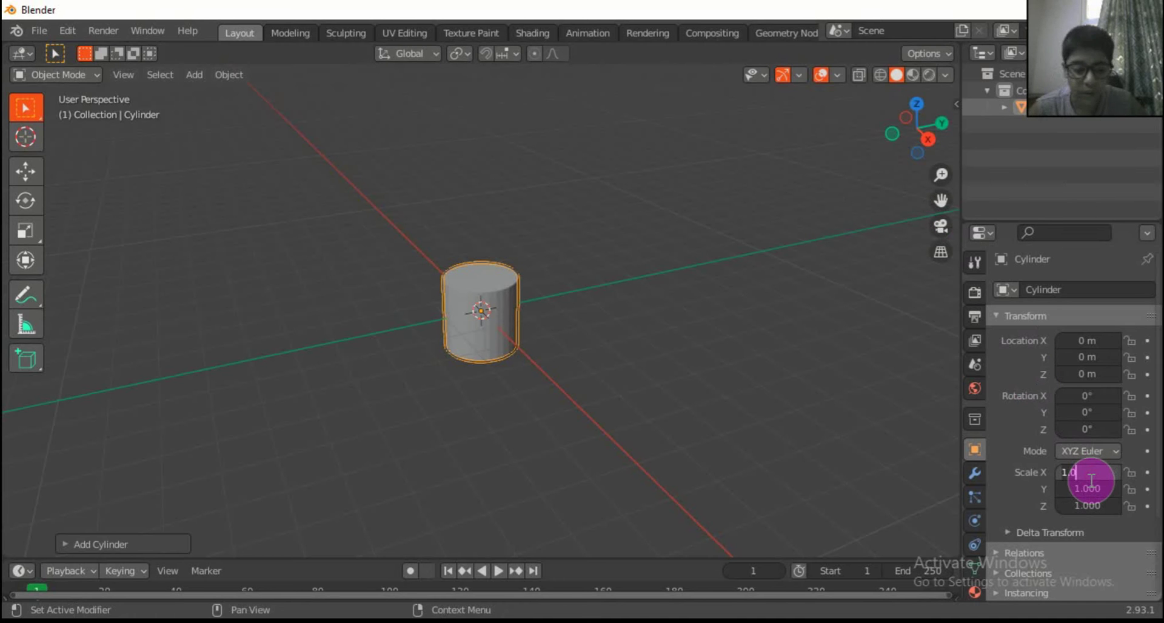
key("Return")
left_click(1091, 501)
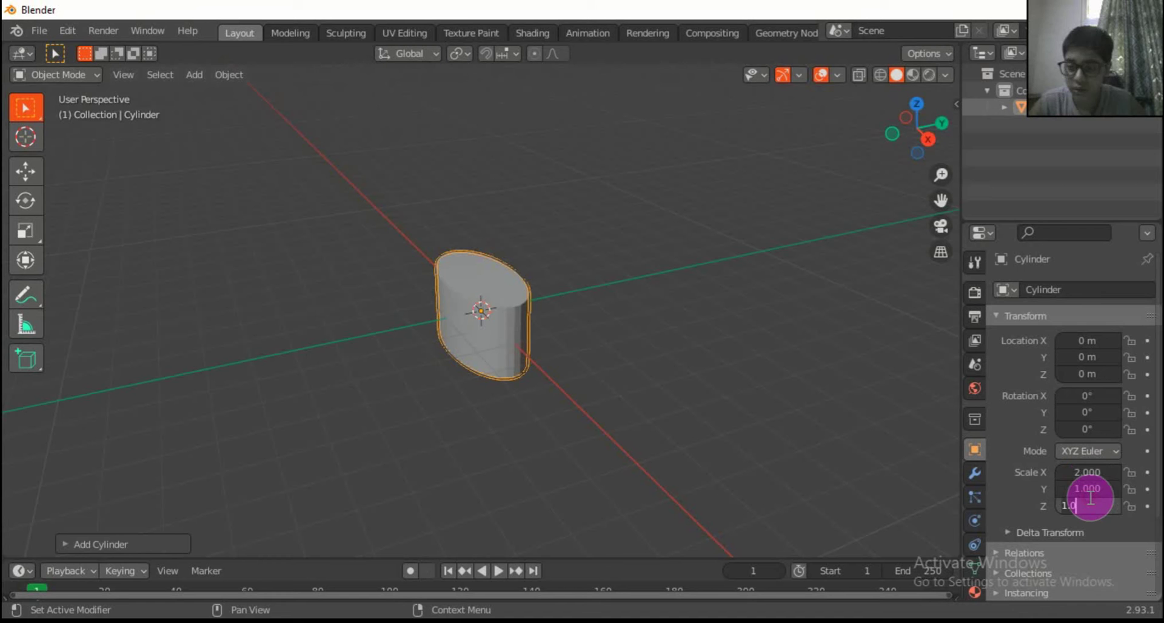
key("Return")
left_click(1093, 489)
type("2")
key("Return")
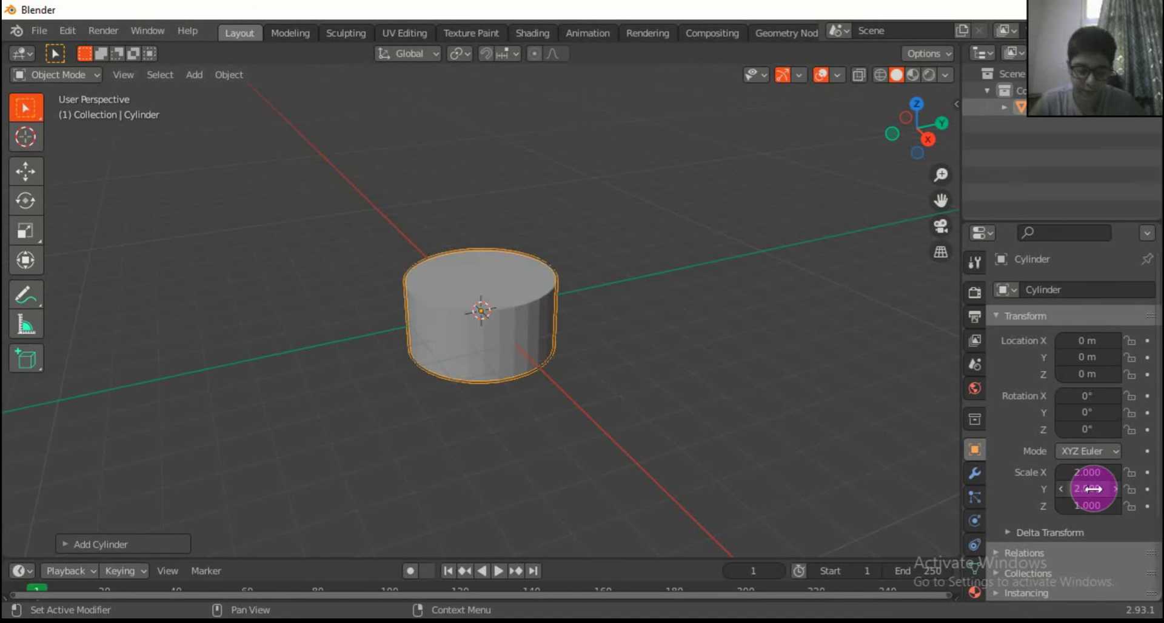
left_click(1083, 508)
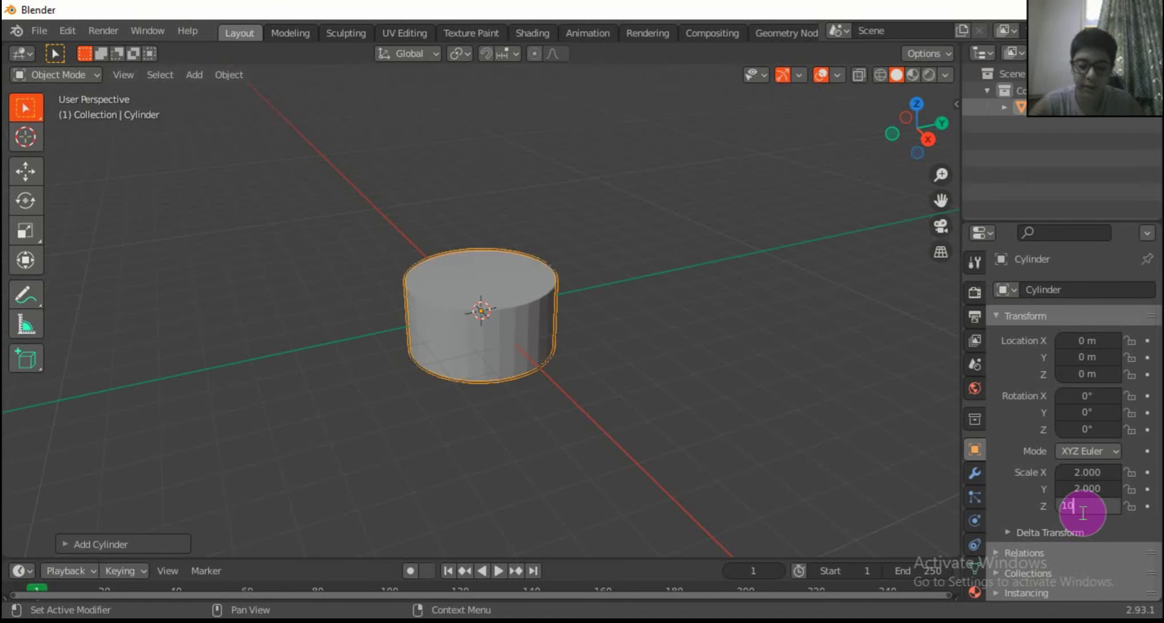
type("10")
key("Return")
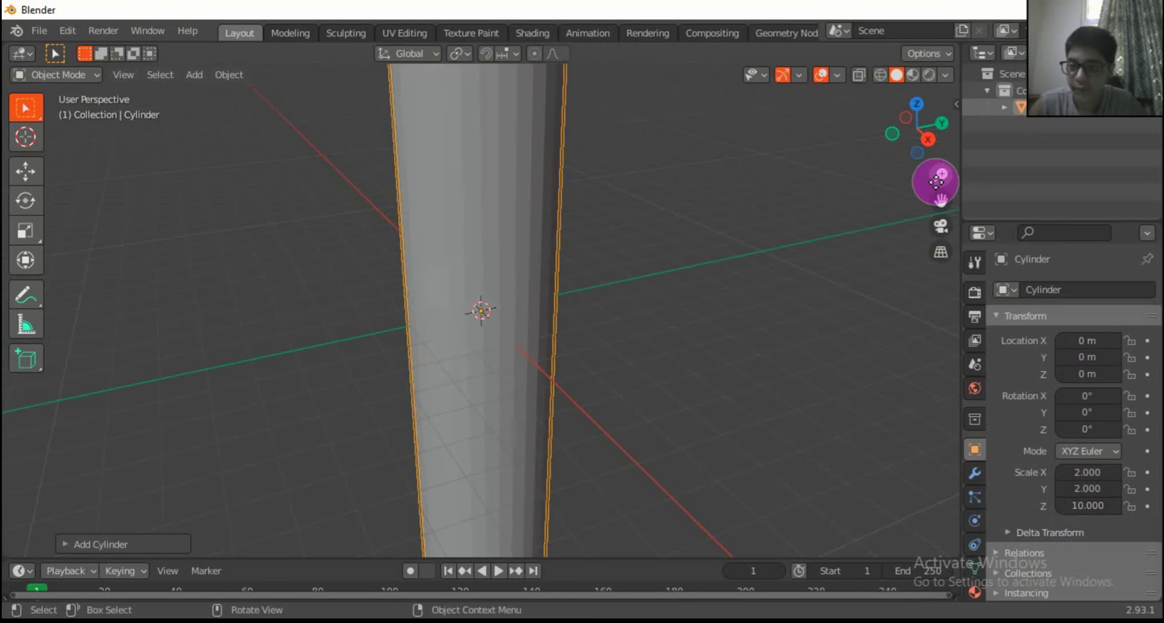
Raise the cylinder along Z to about 10.3 m so its base sits near the ground plane
left_click_drag(937, 182, 937, 255)
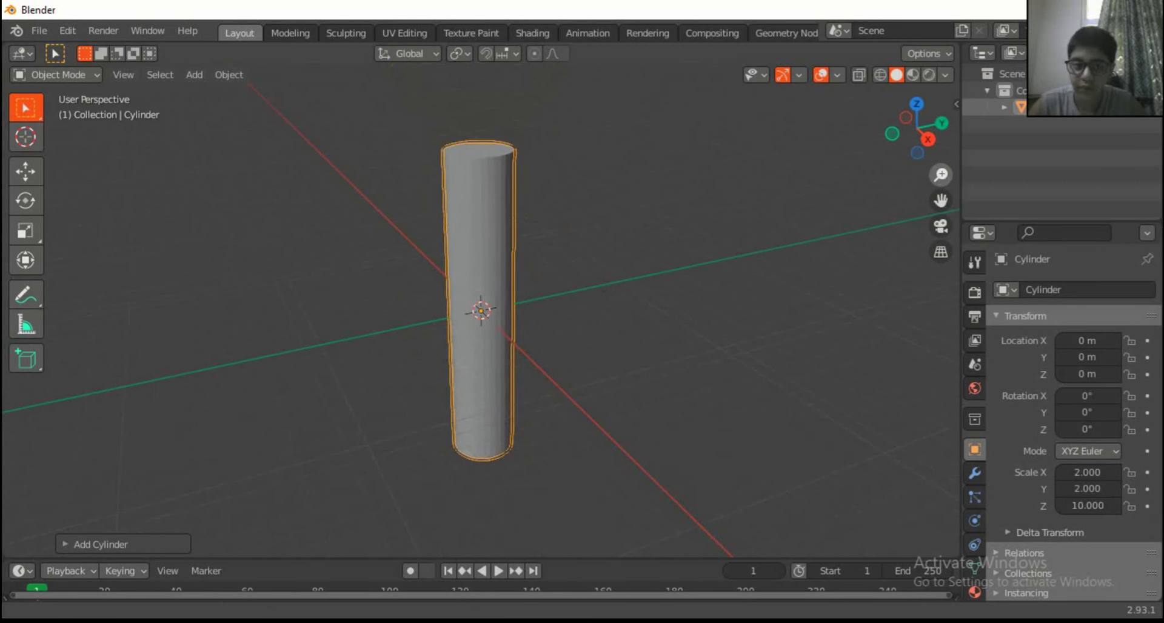
left_click(34, 163)
left_click_drag(475, 255, 517, 93)
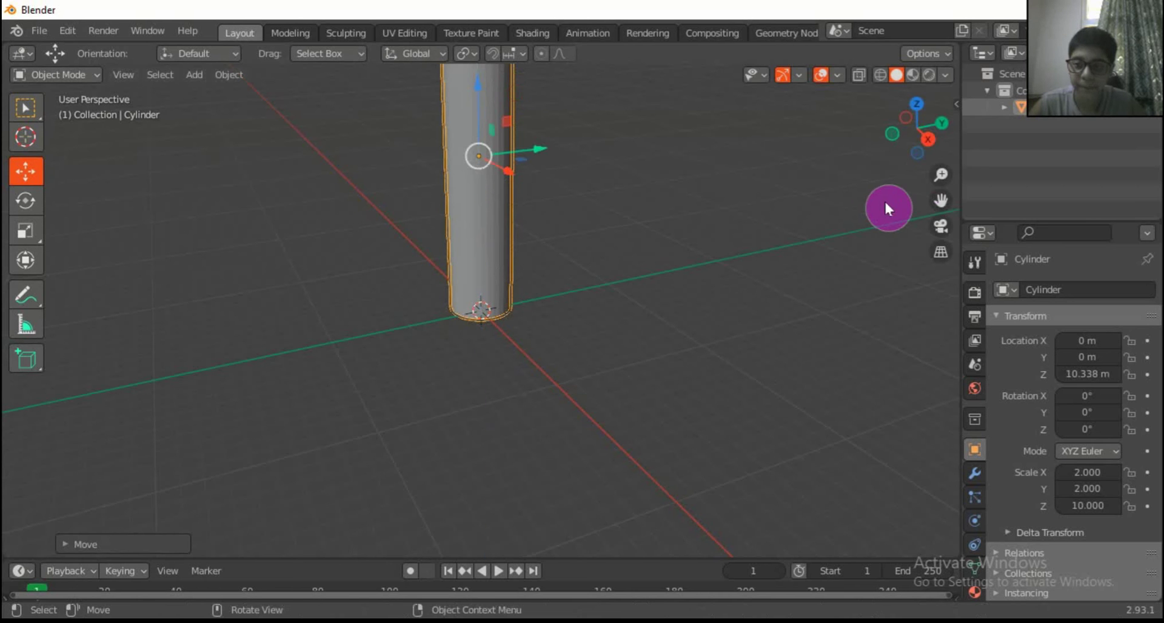
Add a cone mesh at the origin
left_click_drag(936, 172, 935, 226)
mouse_move(904, 109)
left_mouse_down()
mouse_move(719, 138)
mouse_move(907, 108)
left_mouse_up()
key("shift+a")
mouse_move(679, 185)
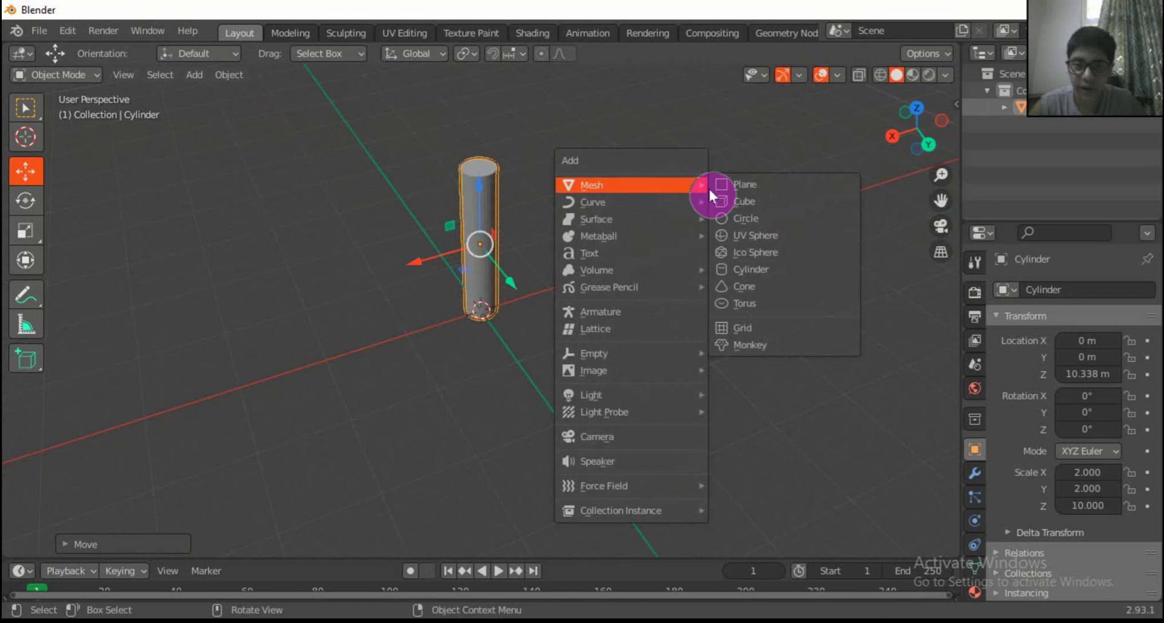
left_click(767, 286)
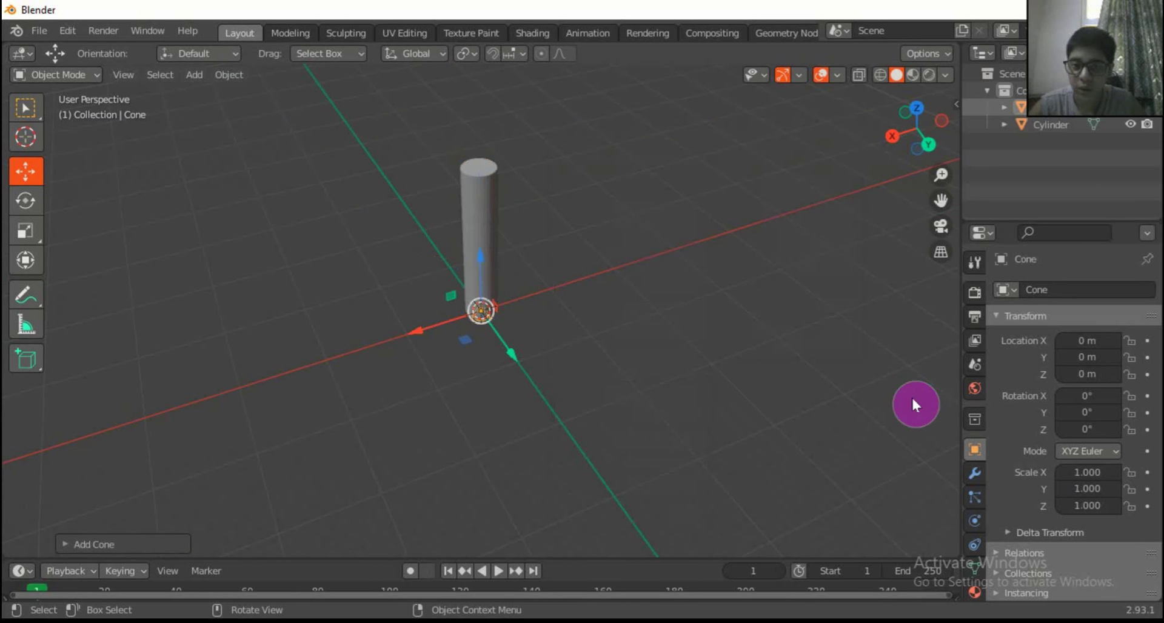
Set the cone's scale to 2 on all three axes and raise it onto the cylinder's top, at about 22.4 m on Z
left_click(1086, 472)
type("1.0")
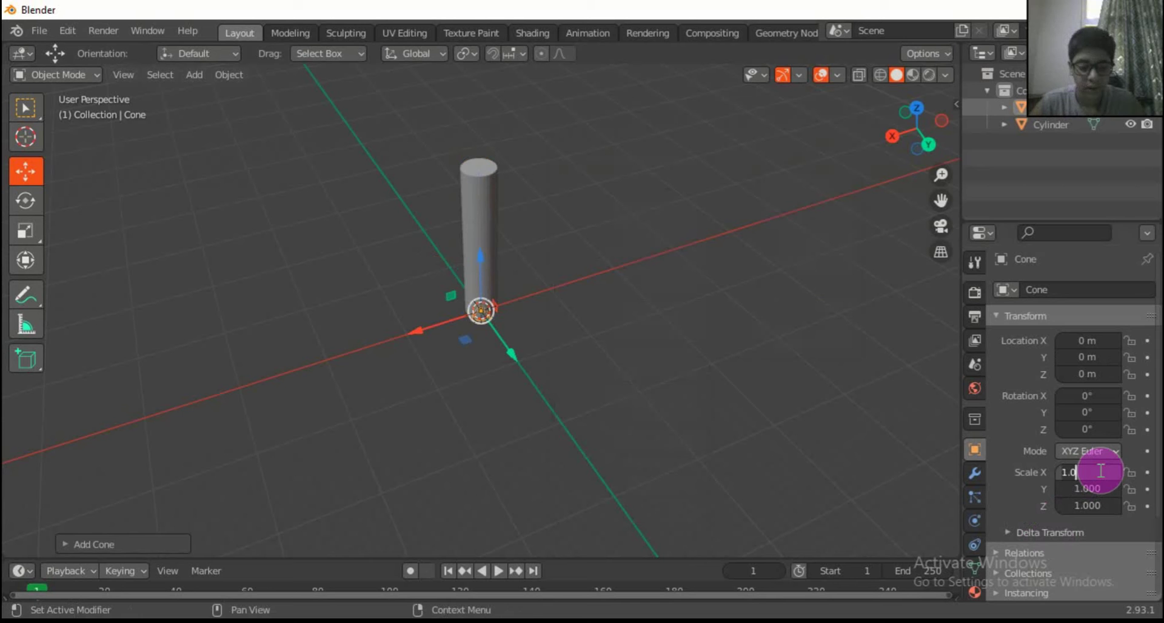
type("2")
left_click(1109, 488)
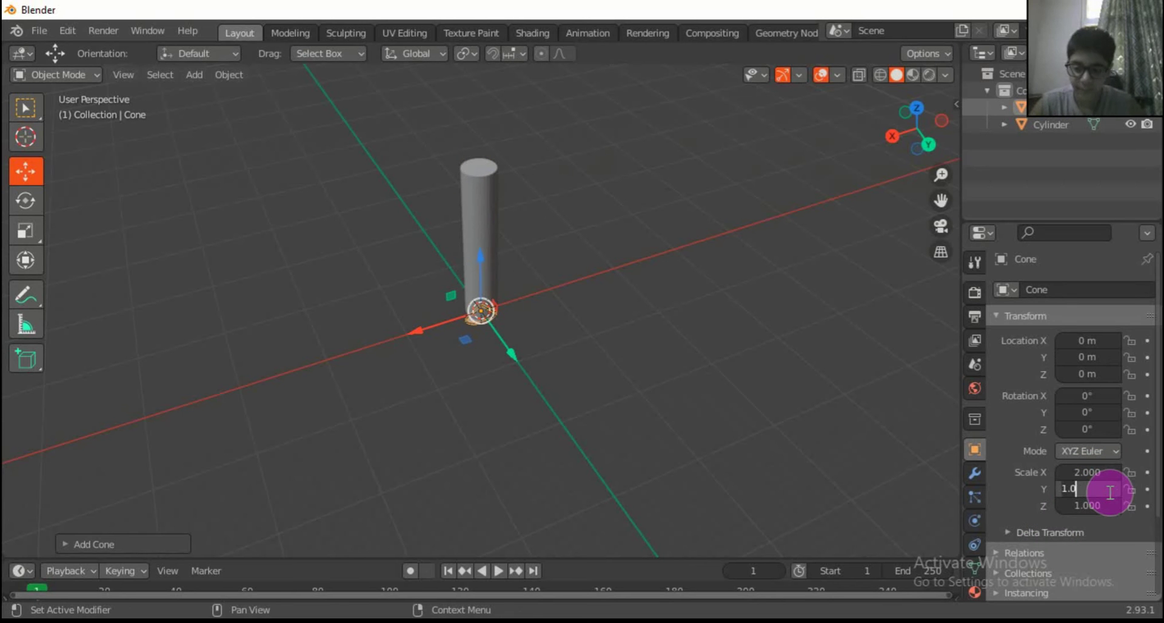
type("2")
key("Return")
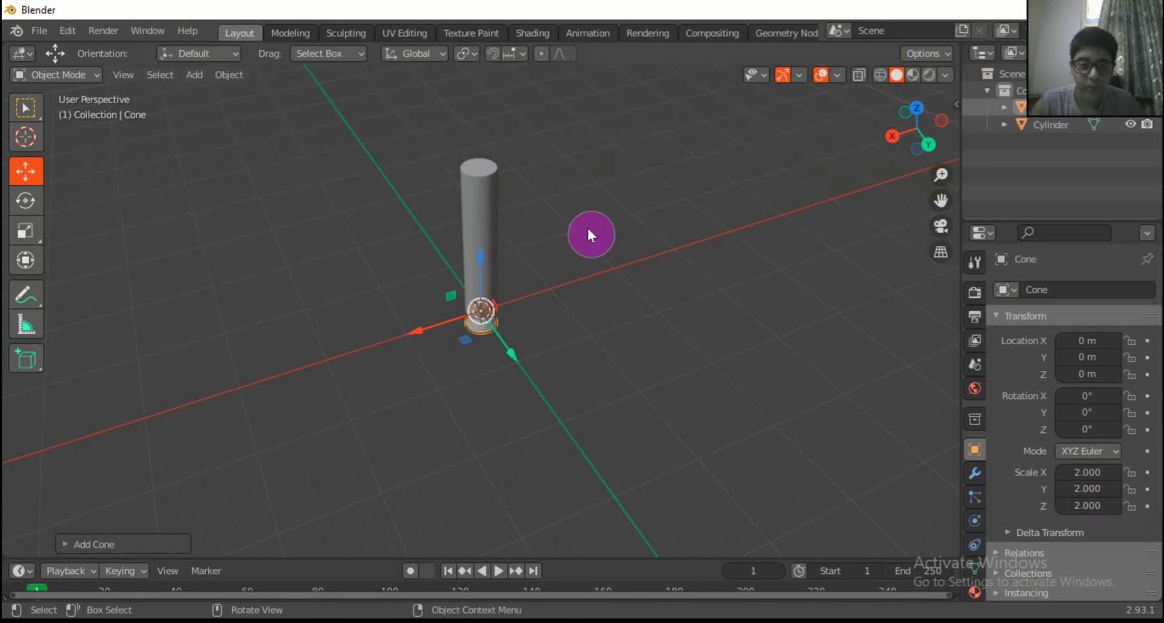
left_click_drag(480, 265, 489, 89)
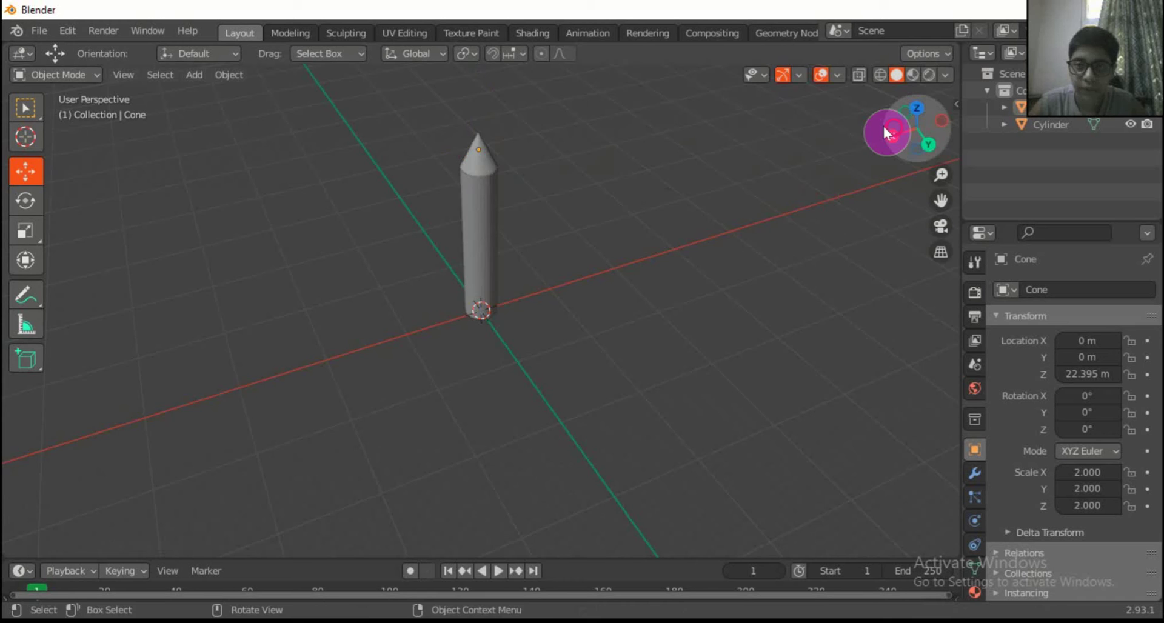
Add a cube mesh and set its scale to 0.5 on X, 5 on Y and 3 on Z
left_click_drag(887, 127, 922, 136)
key("shift+a")
mouse_move(688, 186)
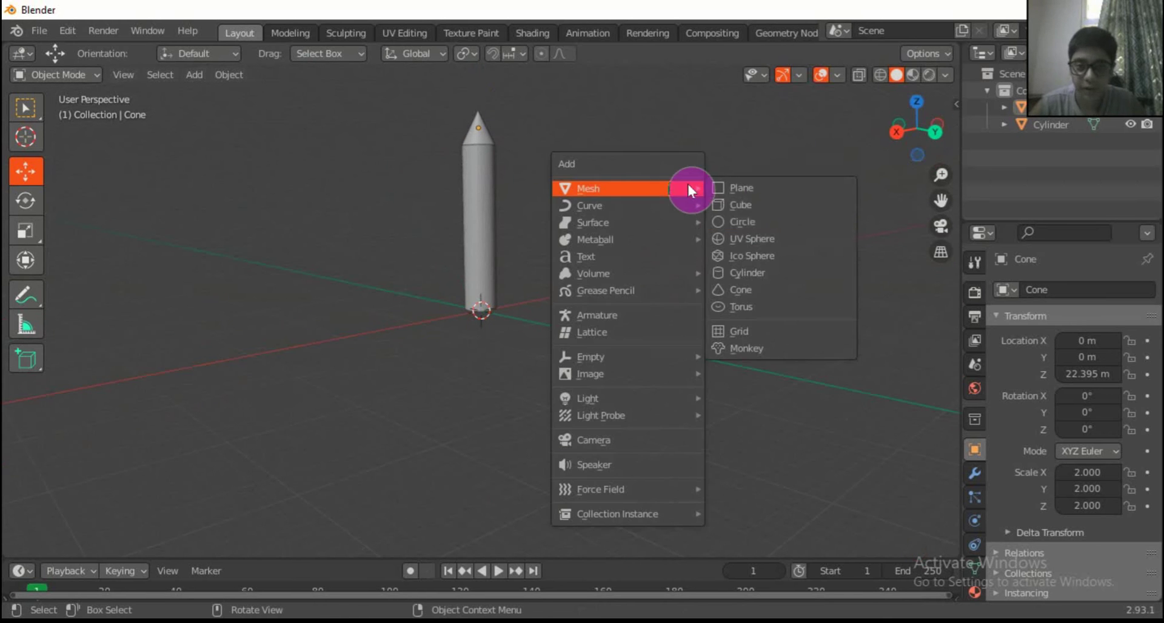
left_click(751, 205)
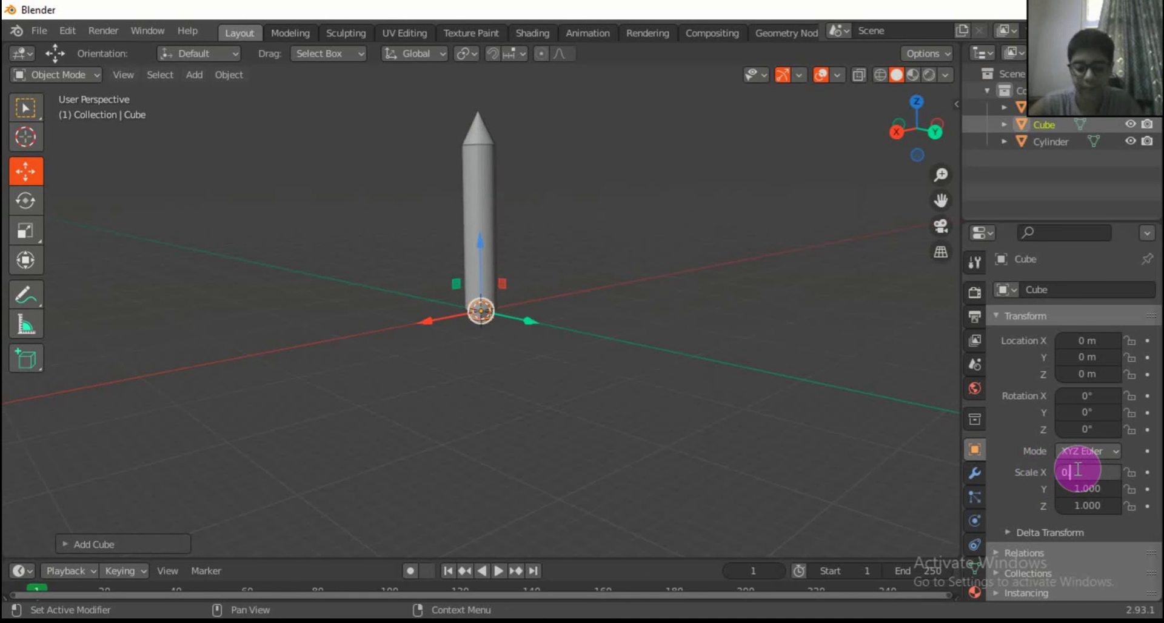
left_click_drag(1074, 472, 1083, 489)
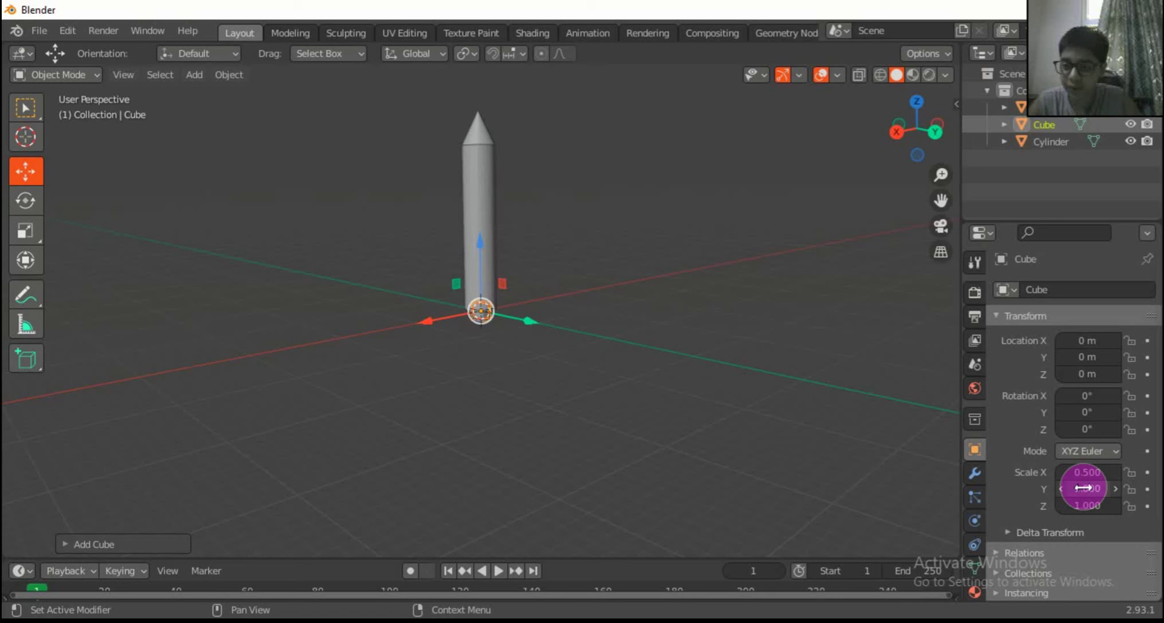
key("Return")
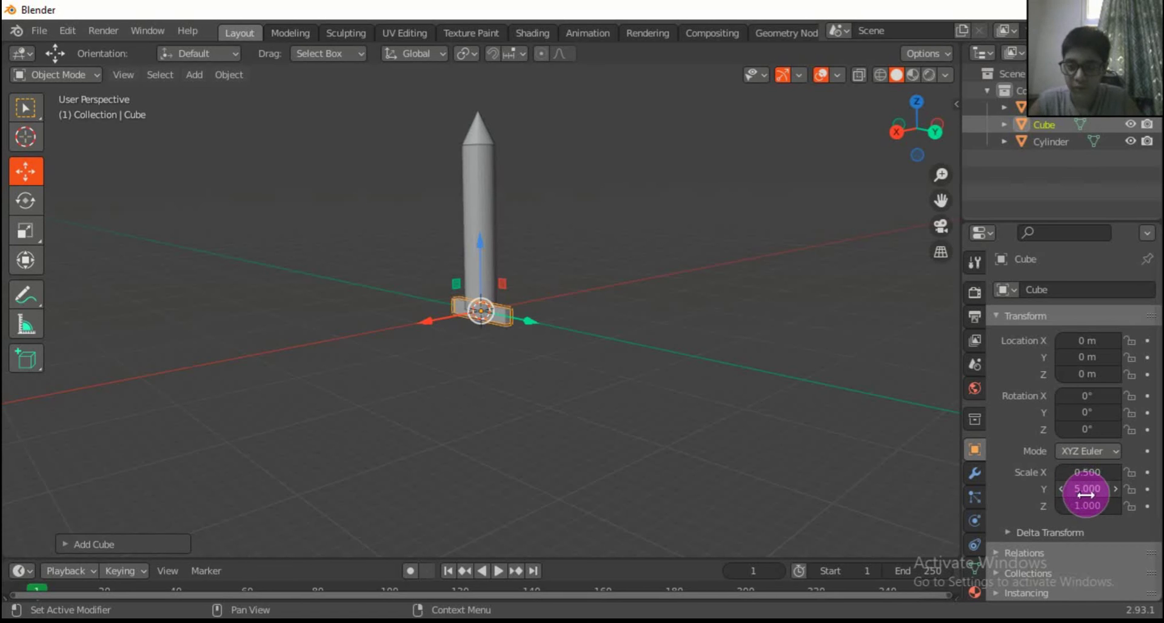
left_click(1090, 505)
type("1.0")
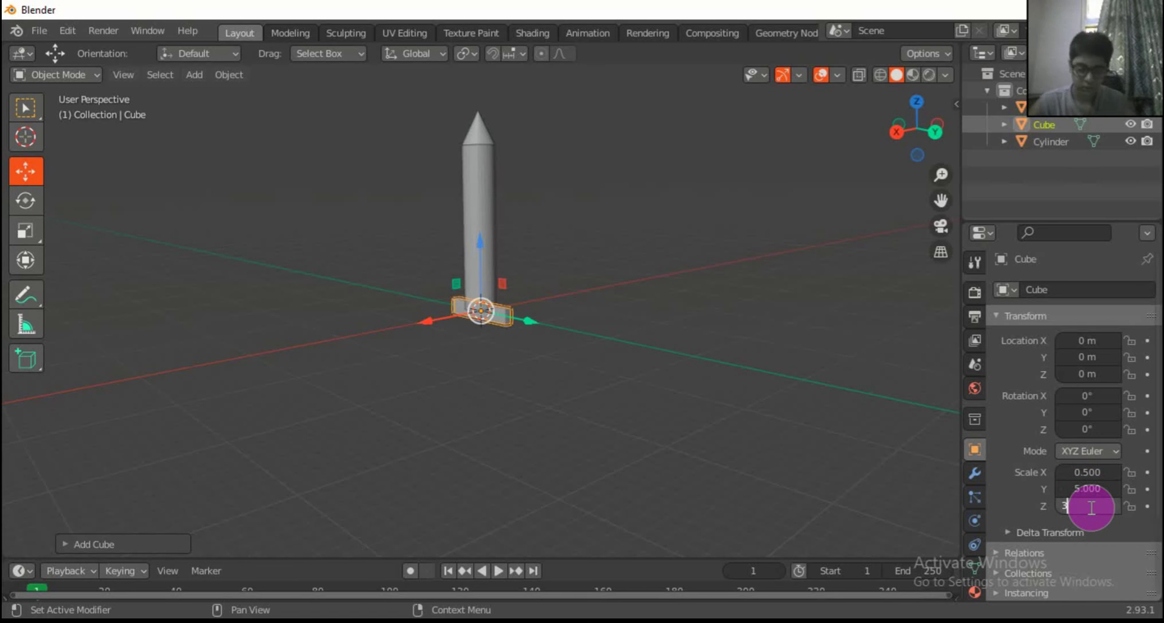
type("3")
key("Return")
Move the flattened cube along Y to about 23.7 m, away from the rocket body, and paste two copies of it in place
left_click_drag(530, 311, 725, 367)
left_click_drag(888, 139, 896, 125)
key("ctrl+c")
key("ctrl+v")
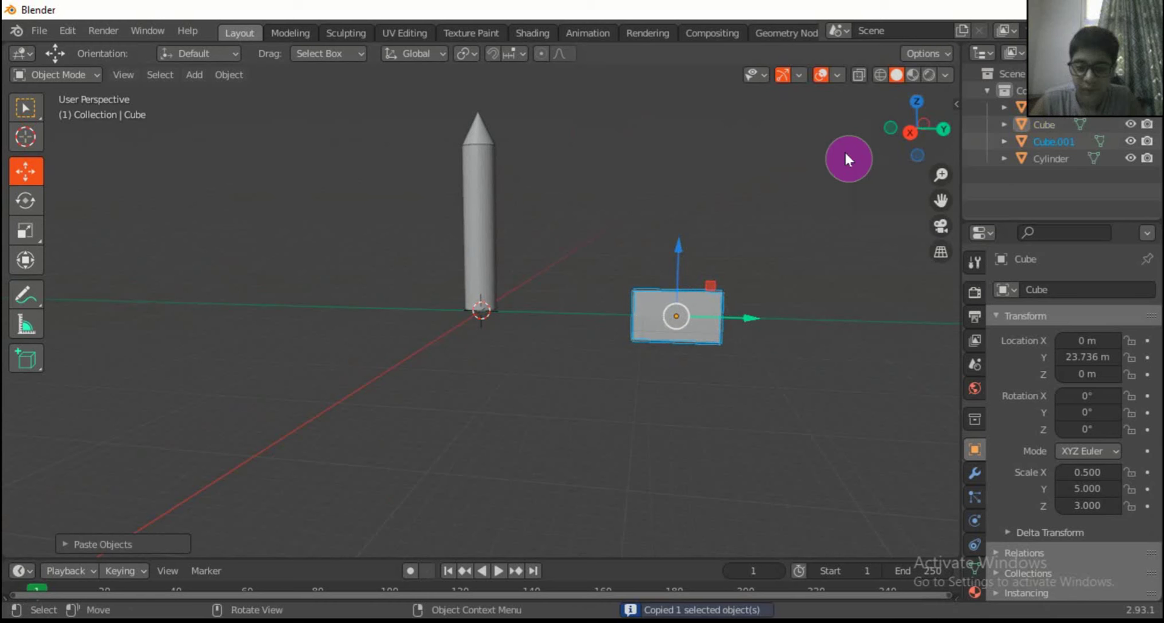
key("ctrl+v")
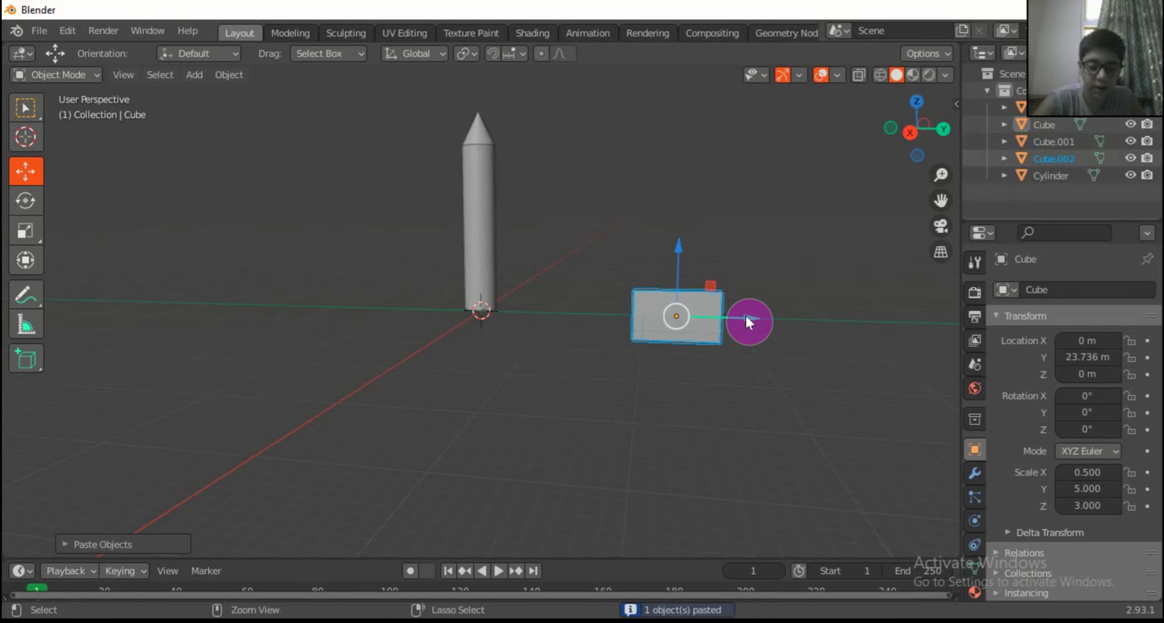
Offset the two copies over the original block, one to about Y 19.9 m, Z 1.8 m and the other to about Y 22 m, Z -2.1 m
left_click_drag(746, 315, 621, 289)
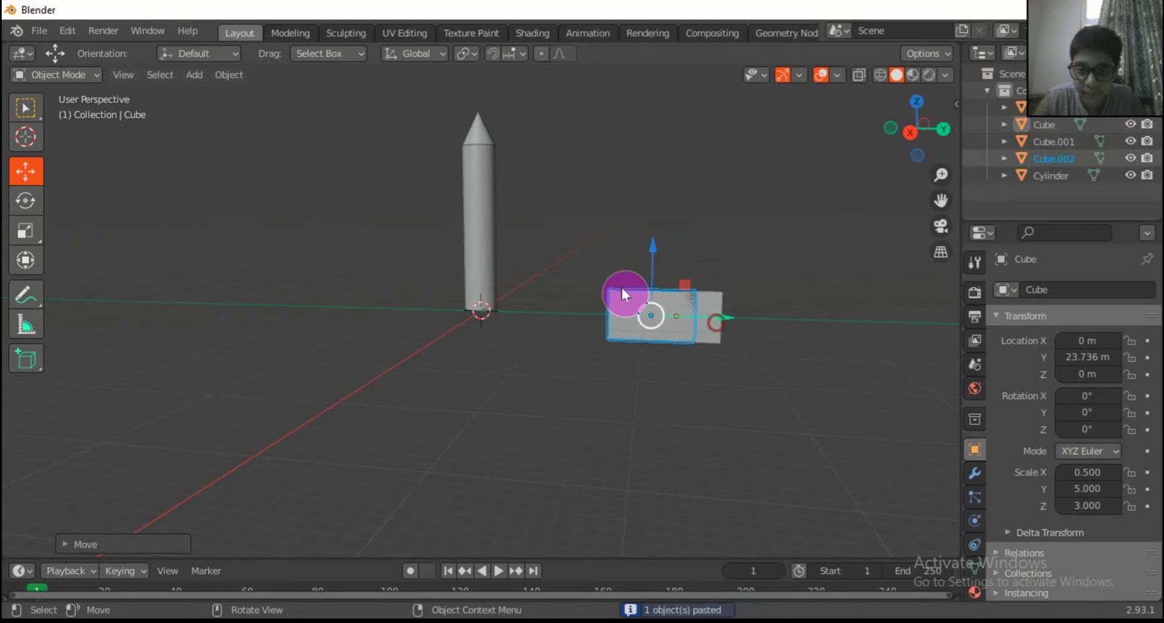
left_click_drag(649, 246, 652, 274)
left_click(697, 304)
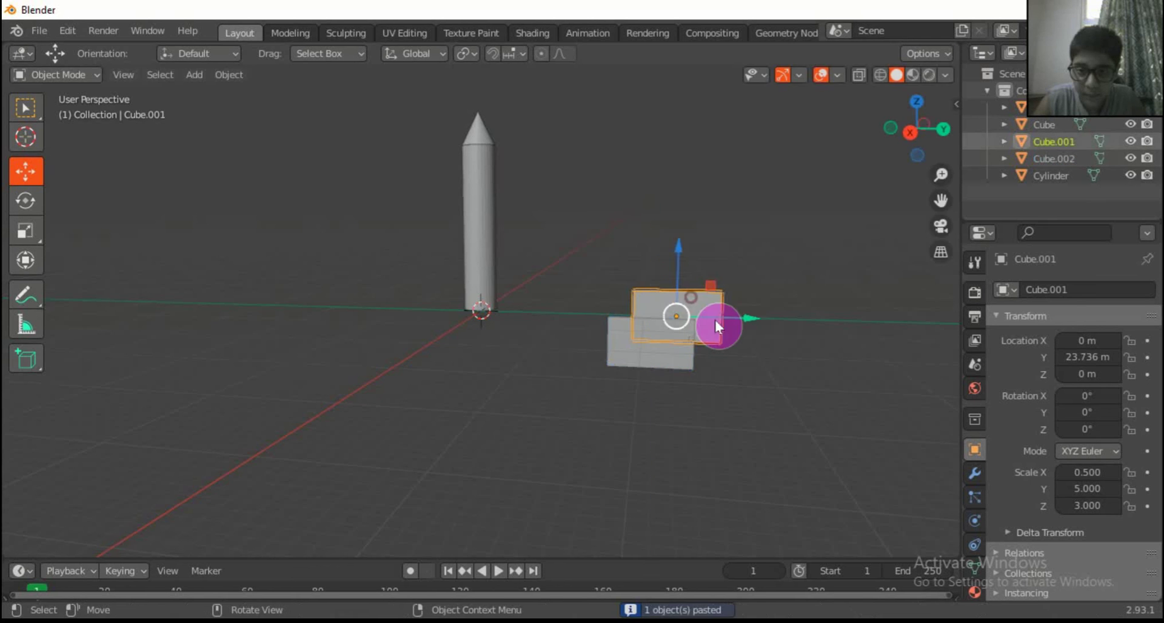
mouse_move(716, 319)
left_mouse_down()
mouse_move(734, 315)
mouse_move(698, 316)
left_mouse_up()
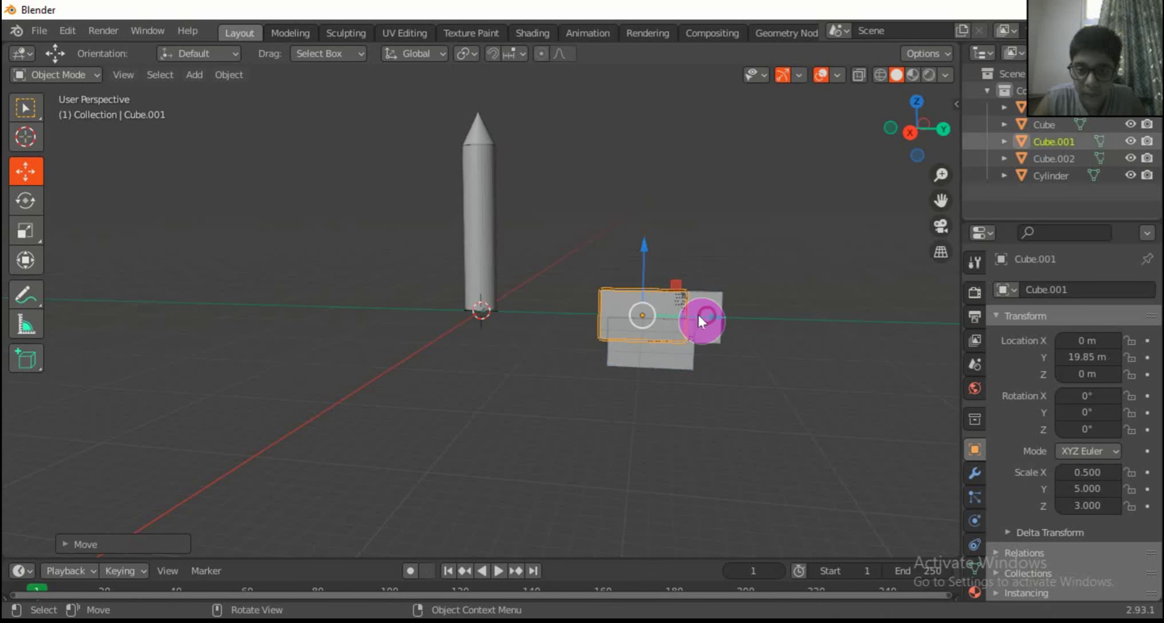
left_click_drag(645, 251, 667, 283)
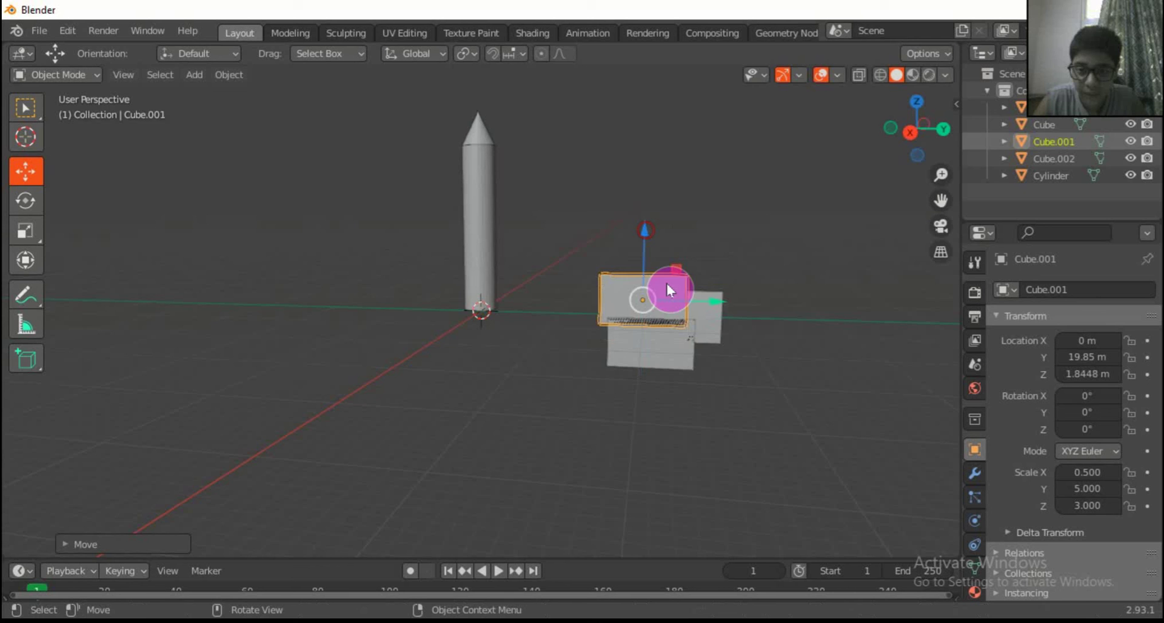
left_click(683, 345)
mouse_move(727, 339)
left_mouse_down()
mouse_move(741, 338)
mouse_move(722, 339)
left_mouse_up()
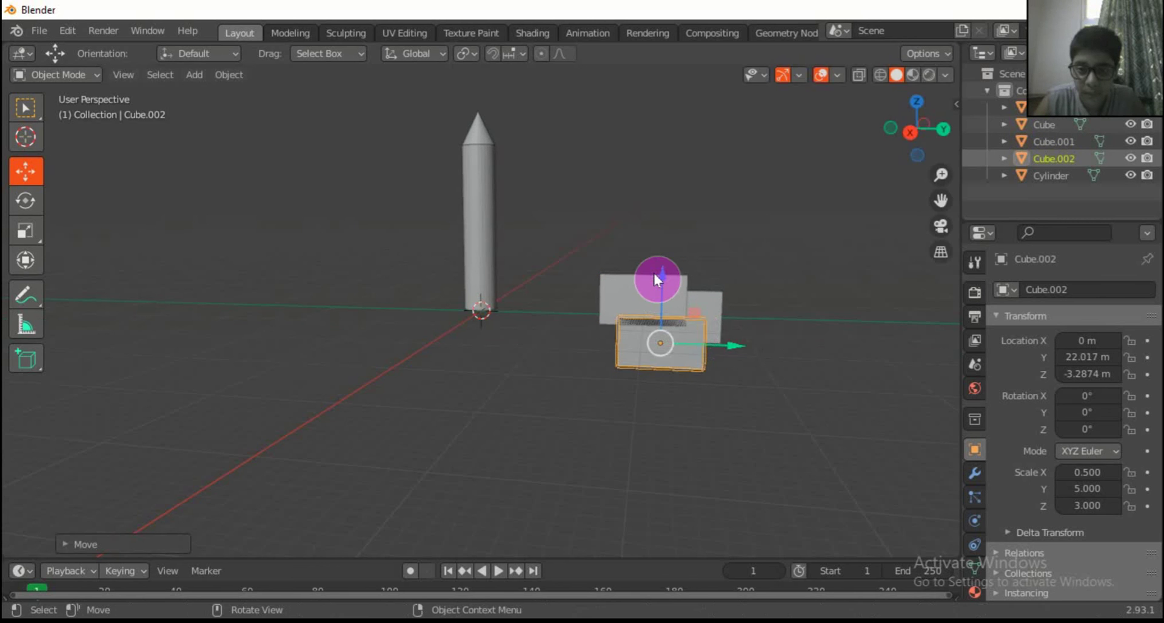
left_click_drag(657, 275, 665, 256)
Subtract both overlapping copies from the original block with Bool Tool's Auto Boolean Difference, one at a time, to cut an L-shaped fin
left_click(643, 287)
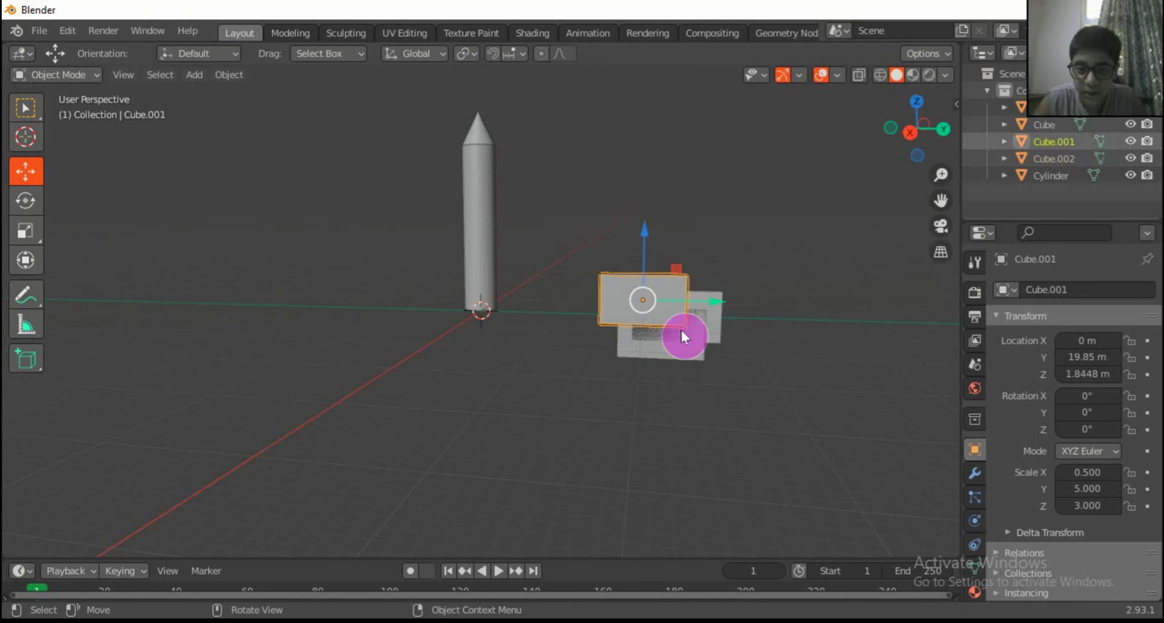
left_click(715, 320, "shift")
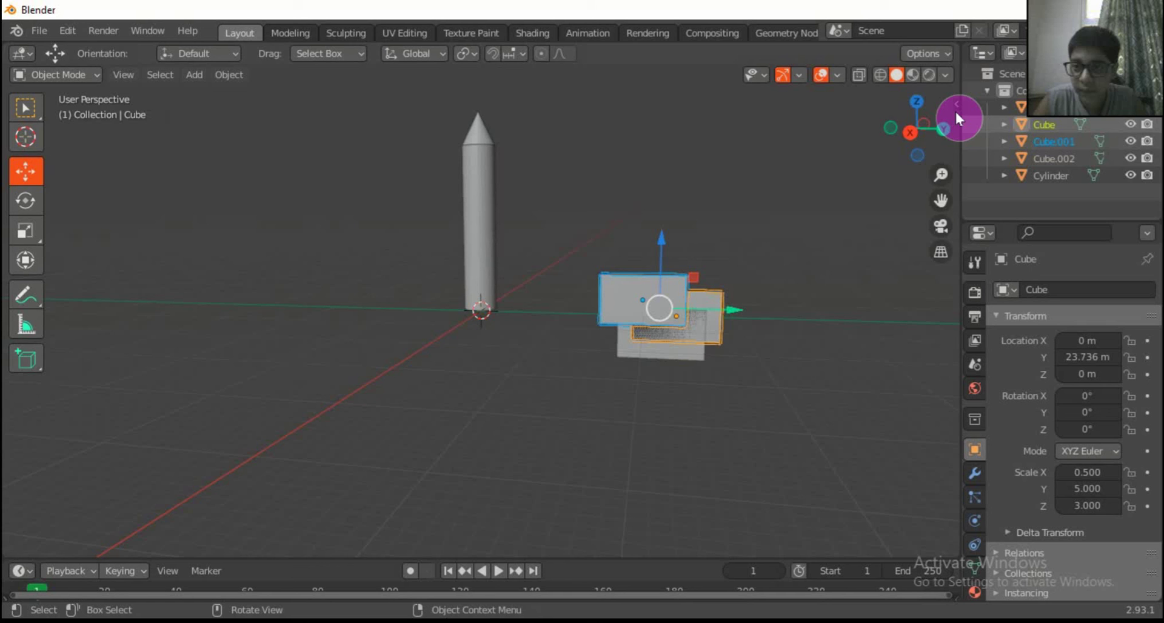
left_click_drag(956, 107, 834, 118)
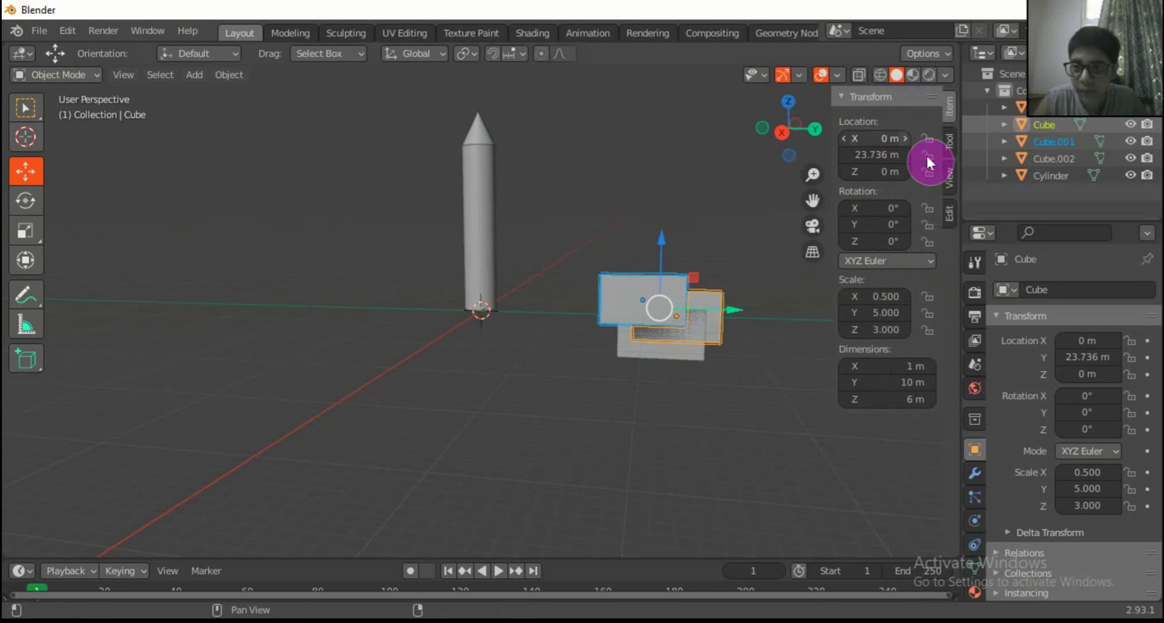
left_click(950, 214)
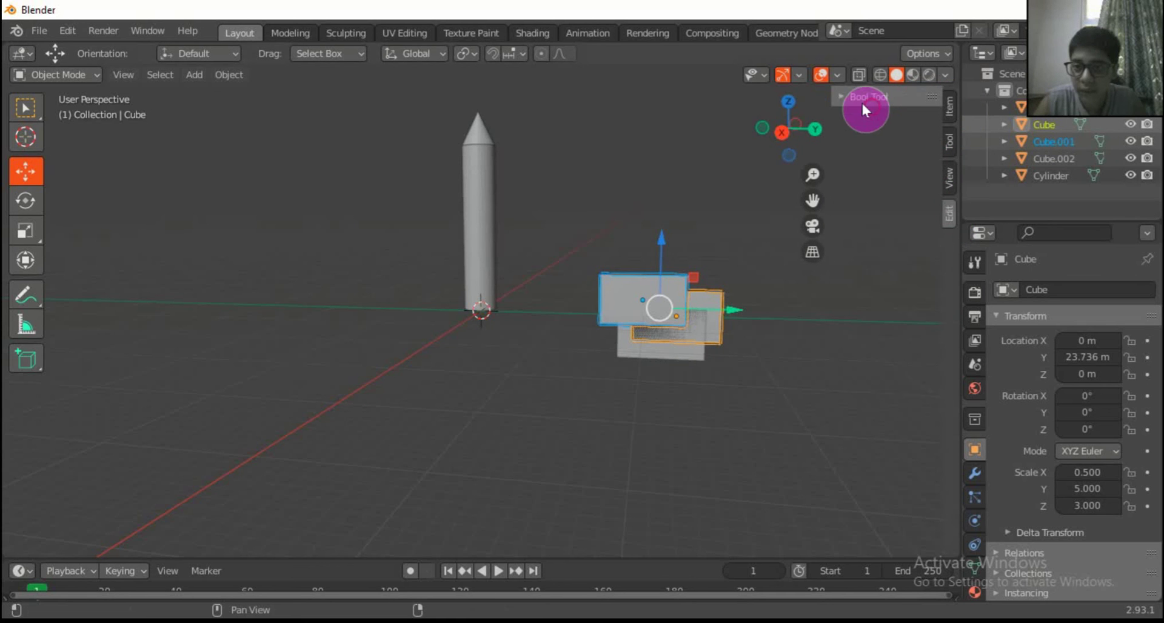
left_click(861, 100)
left_click(867, 138)
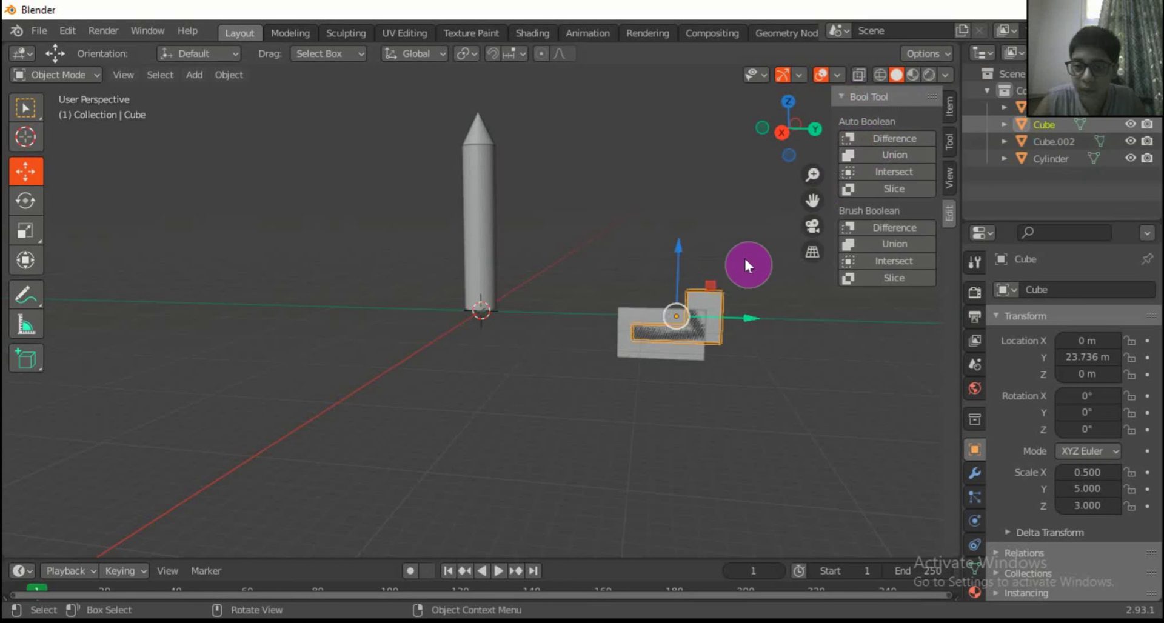
left_click(682, 344)
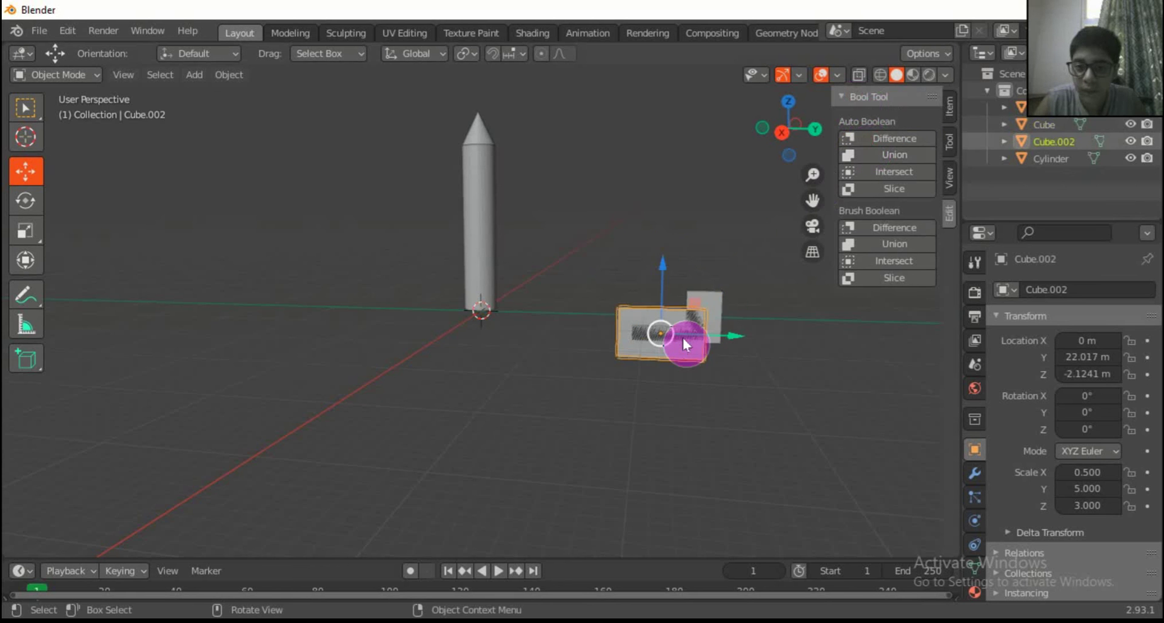
left_click(715, 301, "shift")
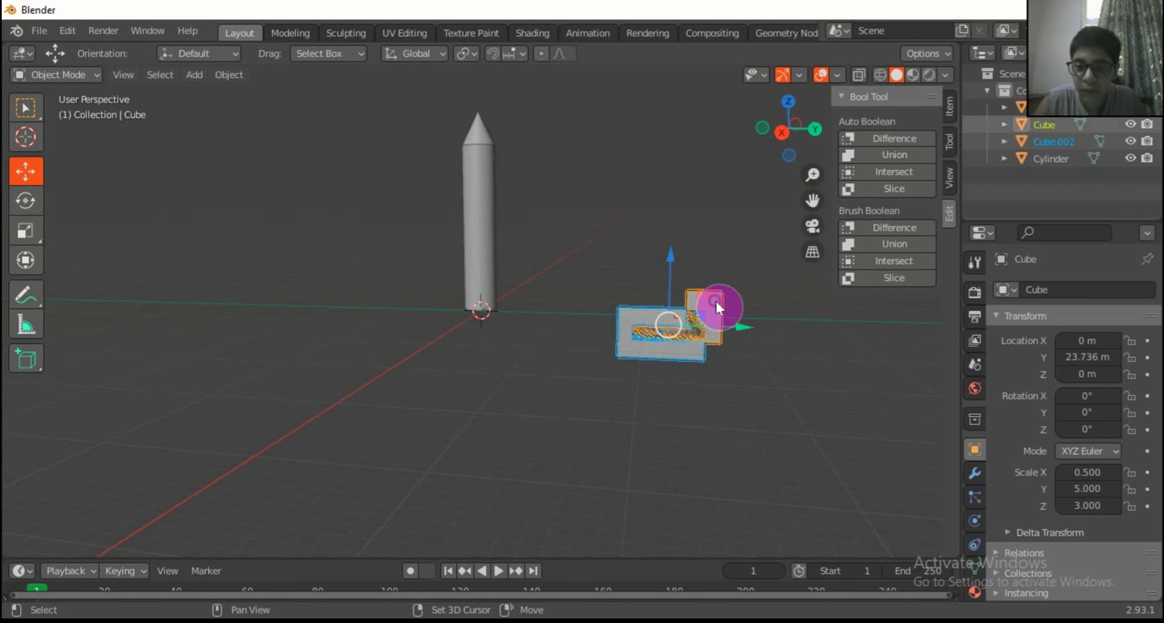
Move the L-shaped fin along Y to about 0.08 m so it sits against the base of the rocket body
left_click(776, 238)
left_click_drag(784, 143, 723, 223)
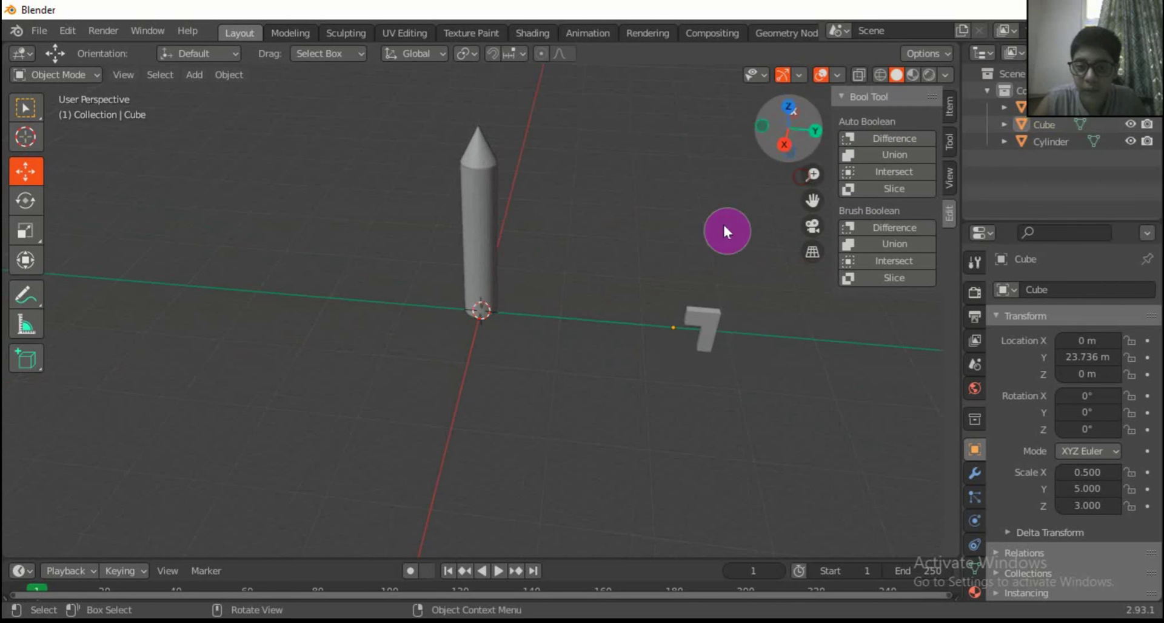
left_click(705, 311)
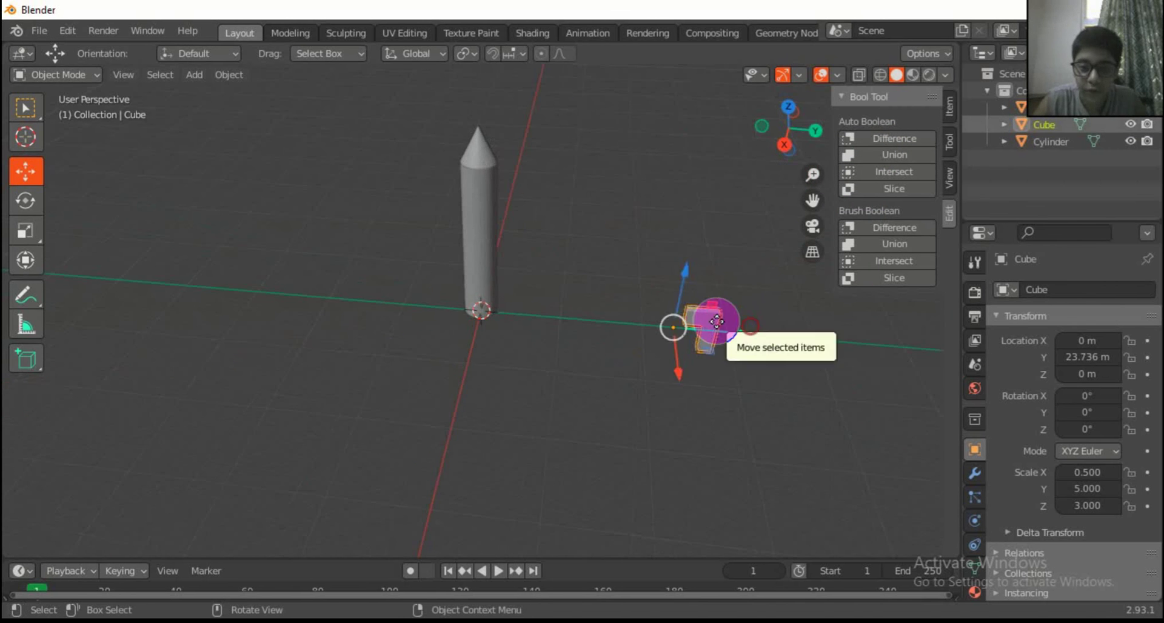
left_click_drag(750, 331, 558, 287)
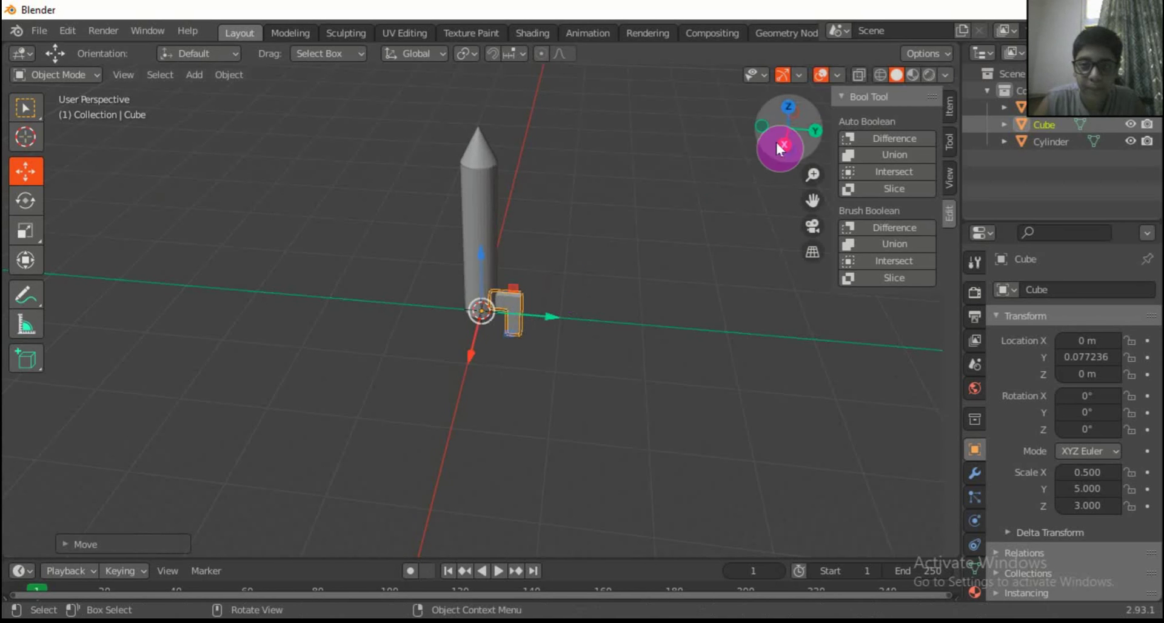
Copy the L-shaped fin and paste a duplicate in place
left_click_drag(776, 141, 752, 213)
key("ctrl+c")
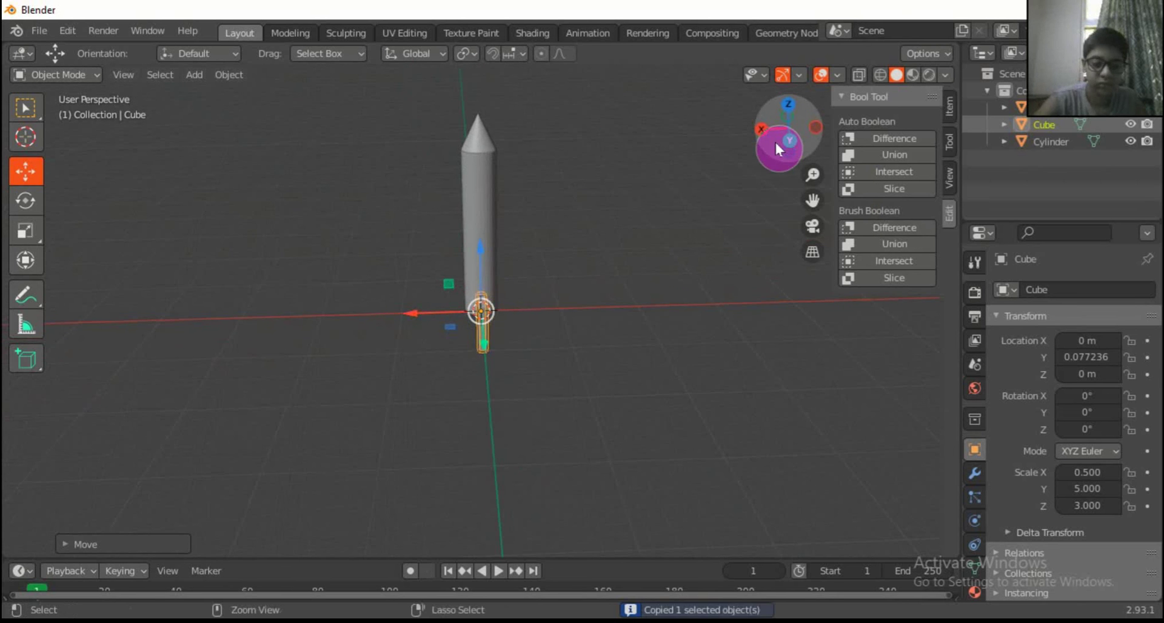
key("ctrl+v")
Try a 90° X rotation on the original fin and set it back to 0°
left_click(1088, 397)
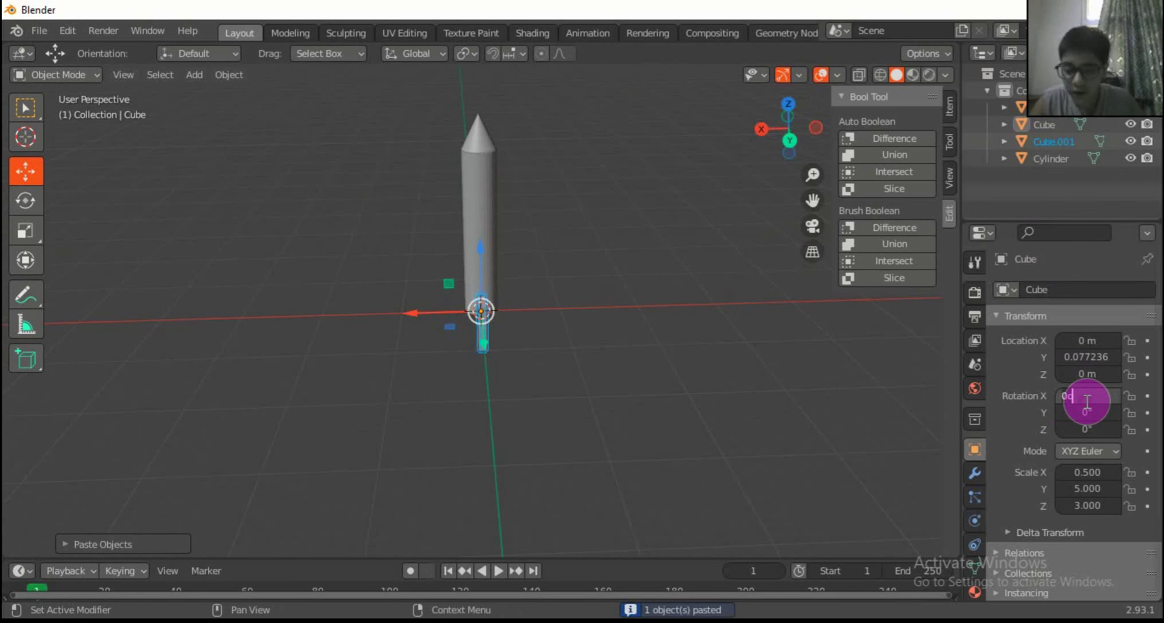
left_click(711, 242)
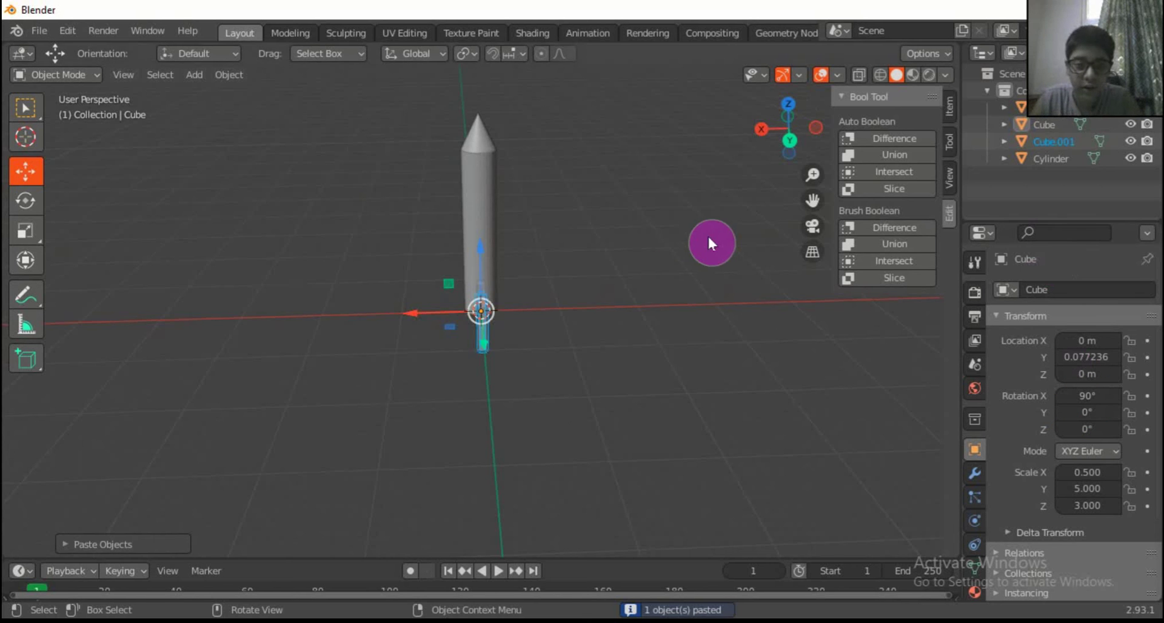
left_click_drag(779, 158, 658, 148)
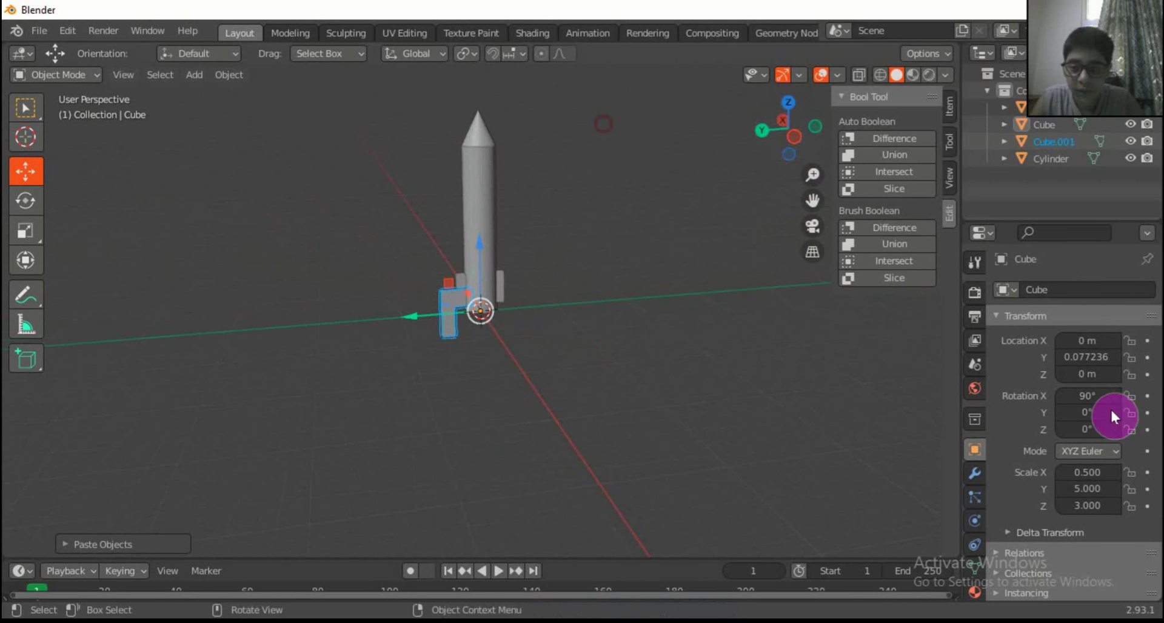
left_click(1089, 396)
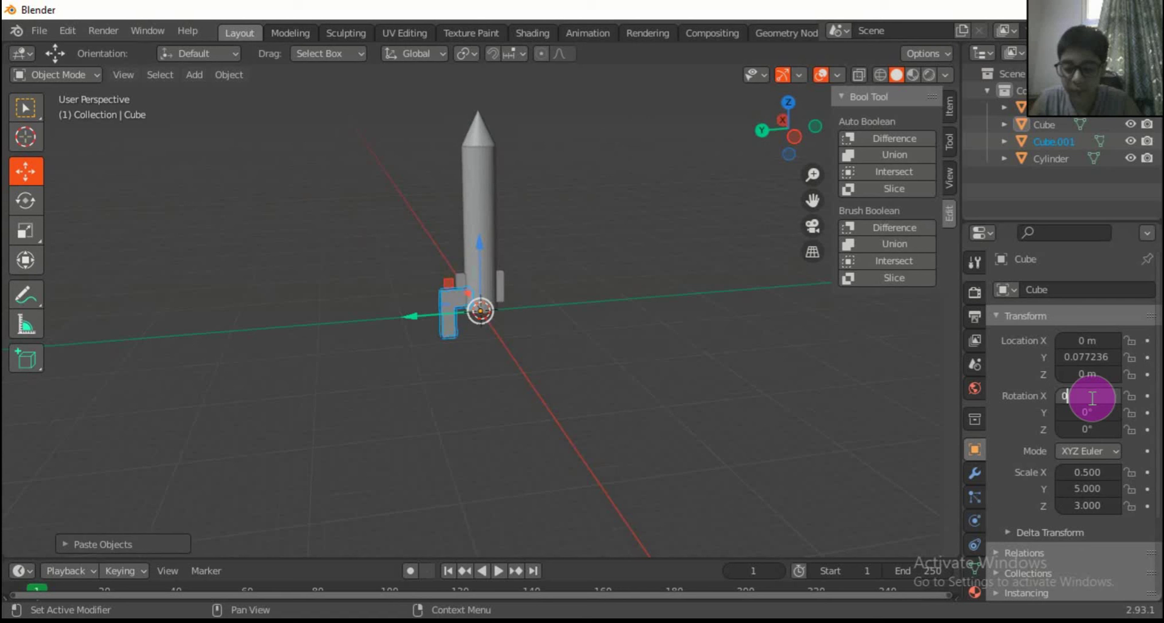
key("Return")
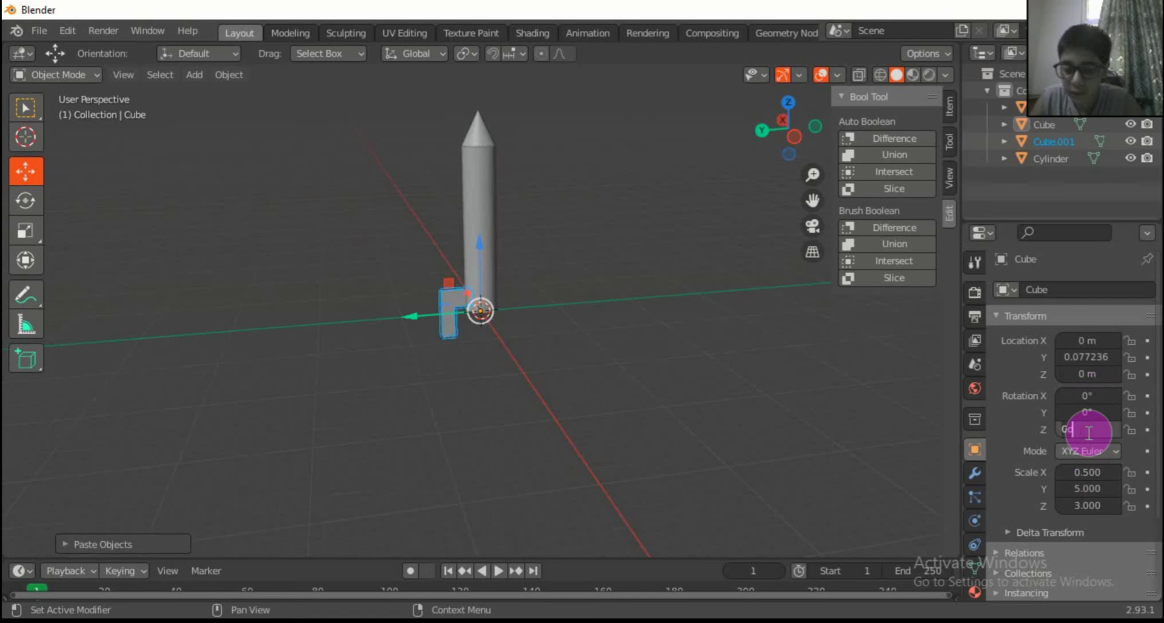
Set the original fin's Z rotation to 90°
left_click(1087, 430)
type("90")
key("Return")
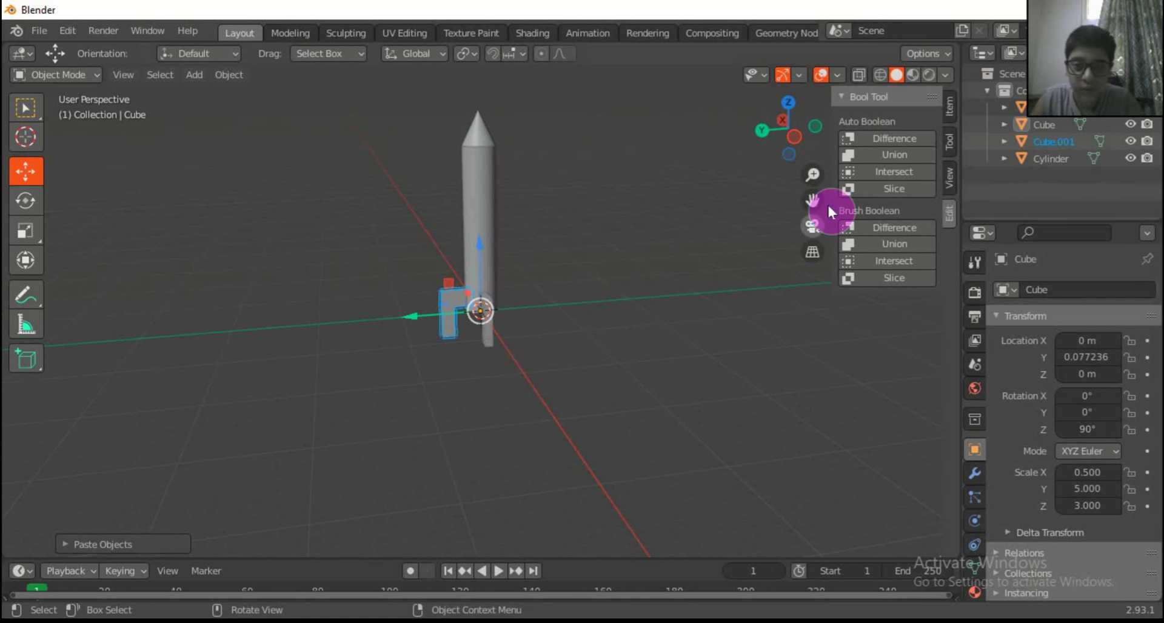
Paste another copy of the fin, select it and set its Z rotation to -90° to face the opposite side
left_click_drag(785, 135, 678, 293)
key("ctrl+v")
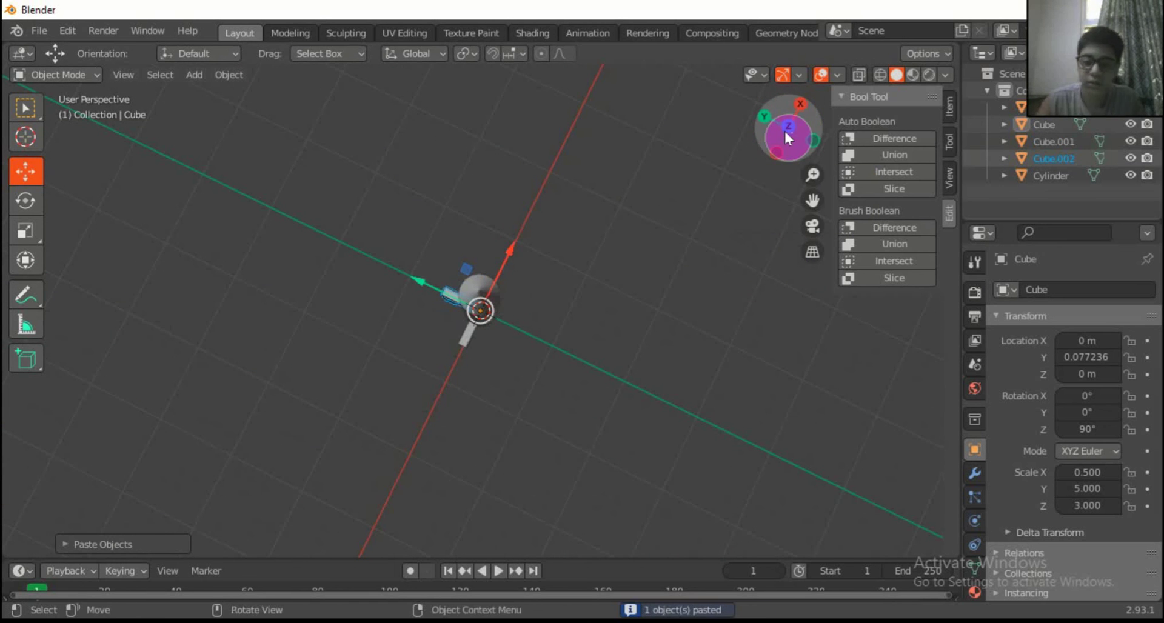
left_click(1088, 429)
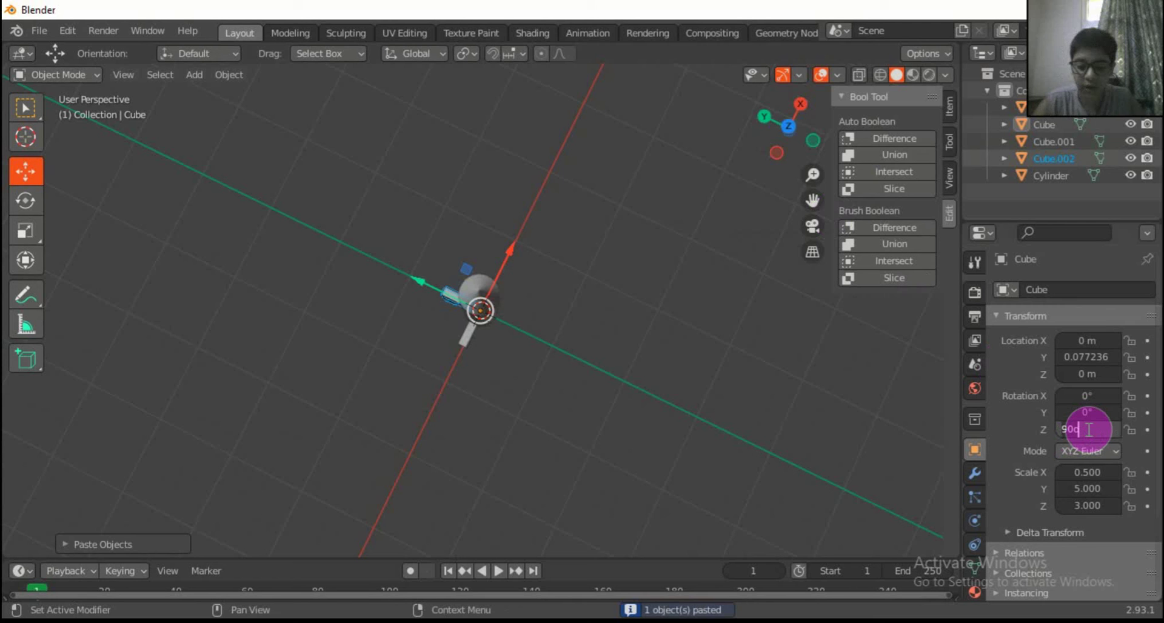
left_click(682, 482)
left_click(469, 310)
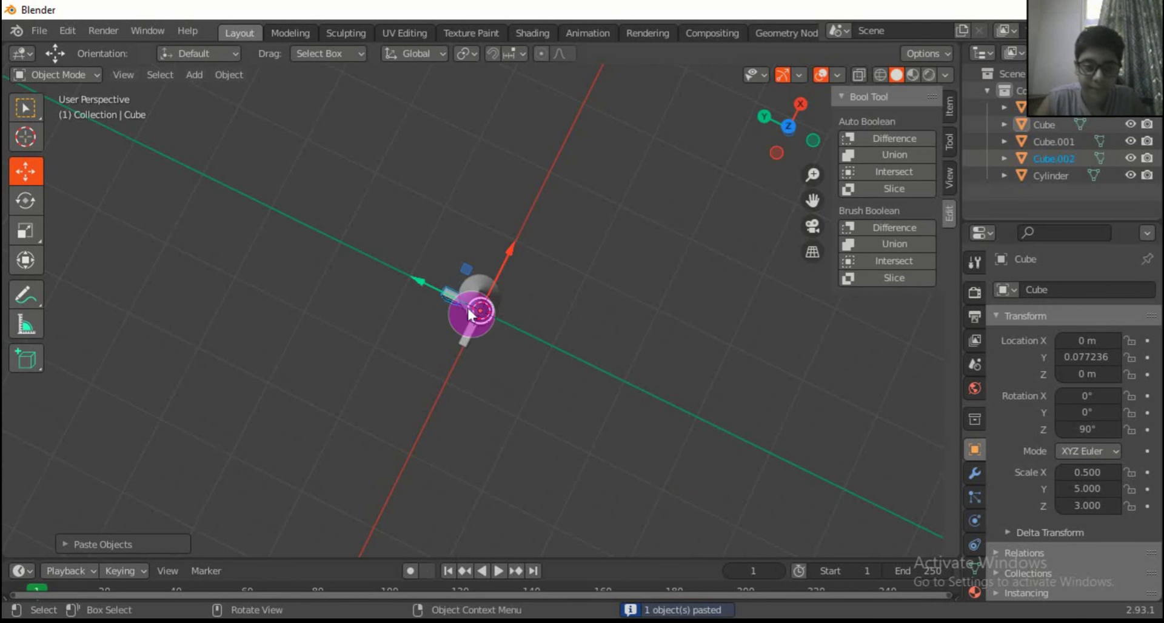
left_click(446, 294)
left_click(1098, 430)
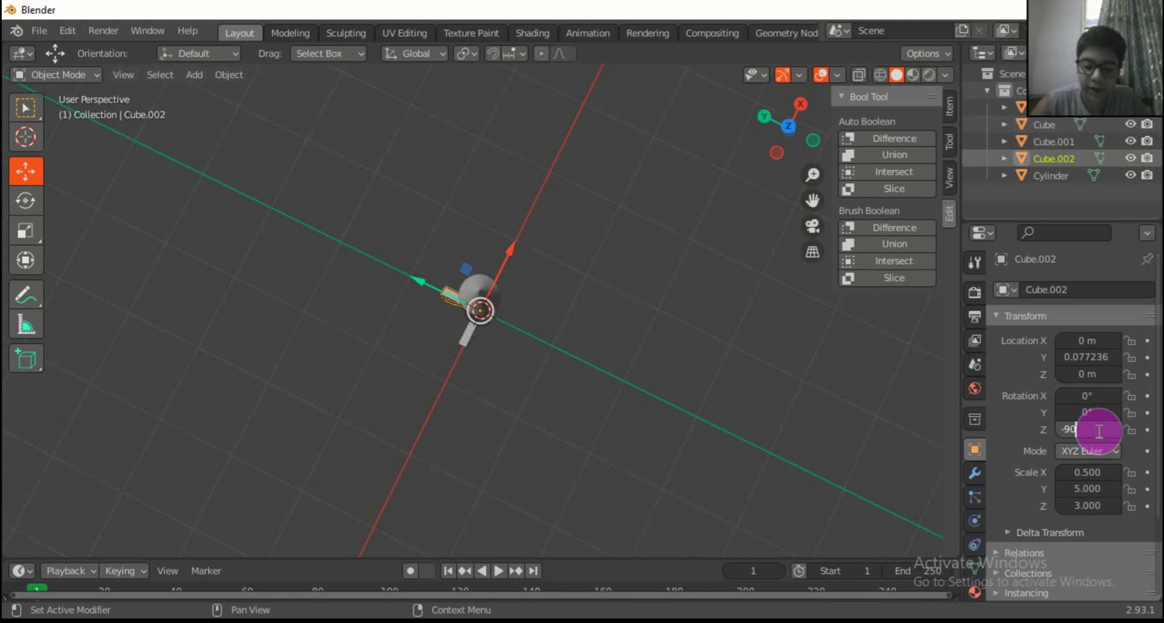
type("-90")
key("Return")
Paste a duplicate of the -90° fin in place and set the source fin's Z rotation to 180°
left_click(810, 256)
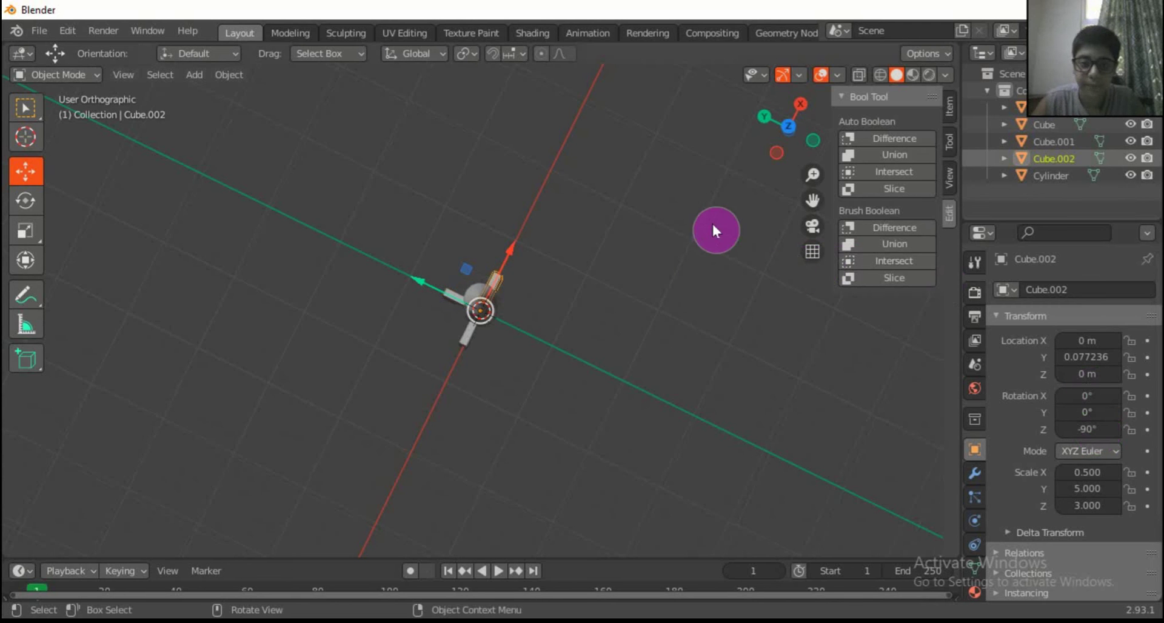
mouse_move(780, 130)
left_mouse_down()
mouse_move(791, 85)
mouse_move(785, 151)
mouse_move(791, 119)
left_mouse_up()
left_click(813, 251)
key("ctrl+v")
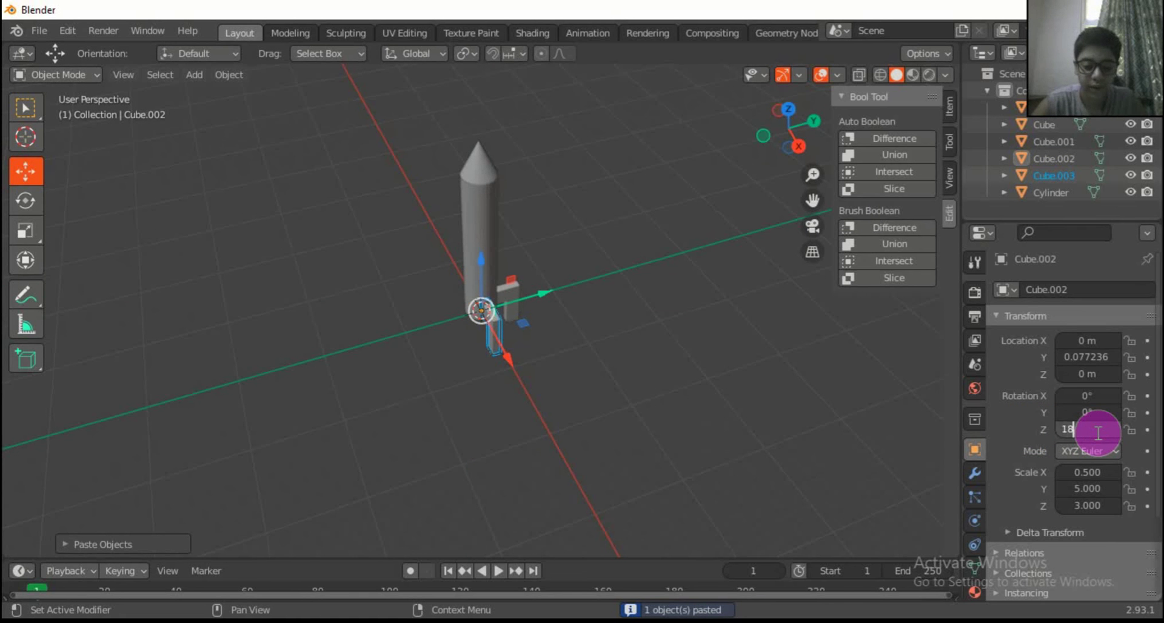
key("Return")
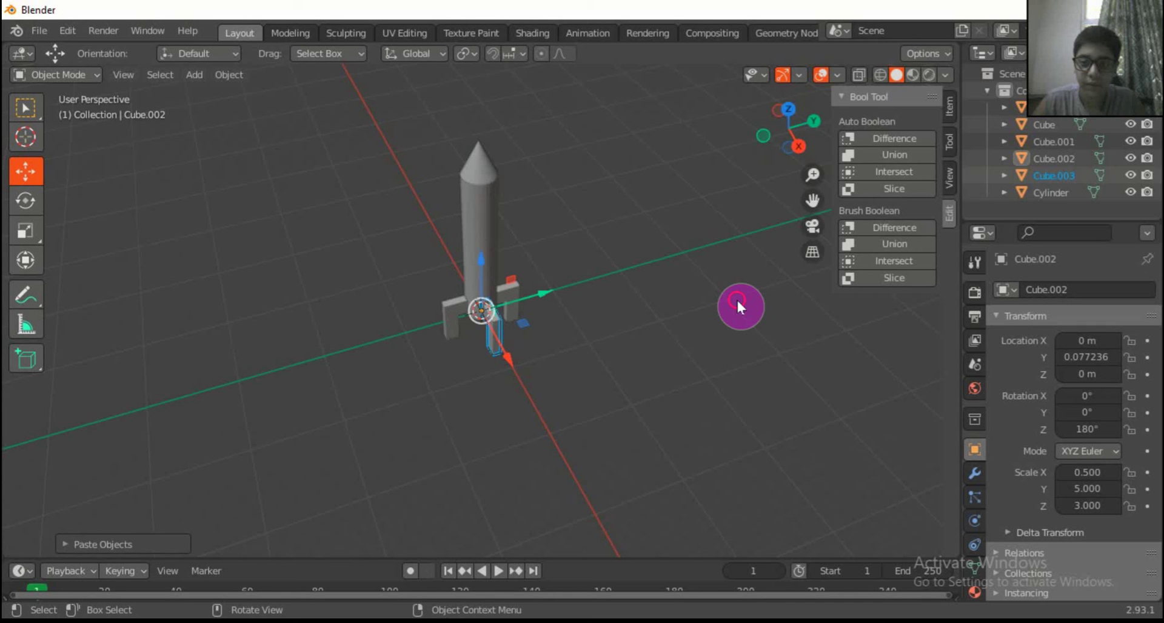
left_click(736, 300)
Add a UV sphere and move it beside the rocket body, to about X 13.6 m and Z 8.8 m
left_click_drag(765, 138, 1143, 143)
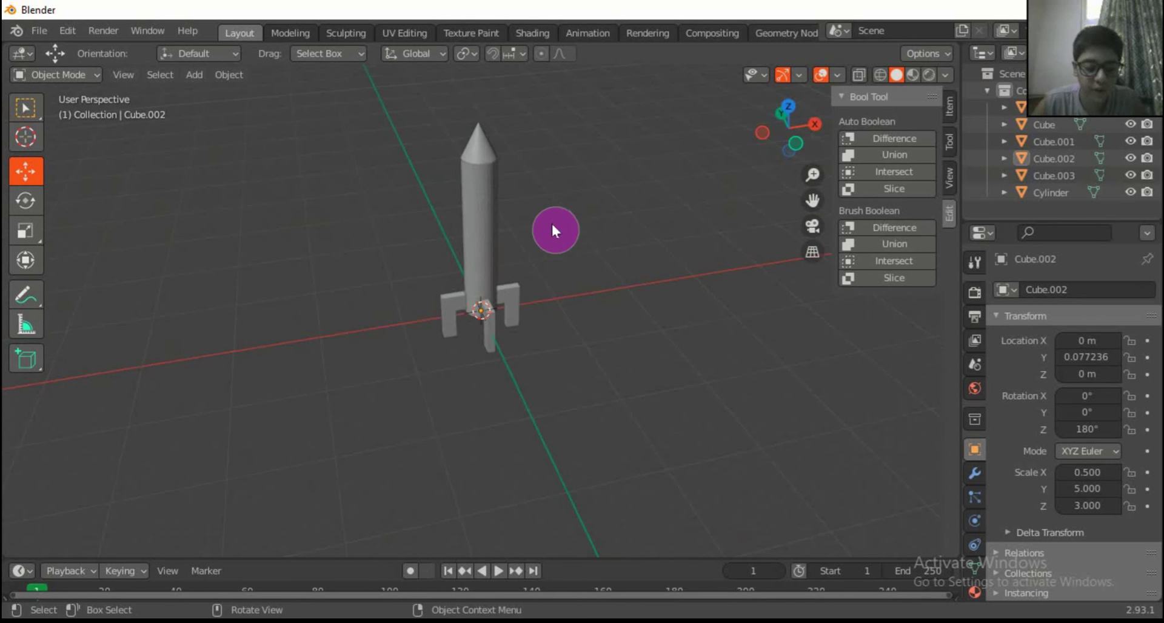
key("shift+a")
mouse_move(603, 242)
left_click(721, 293)
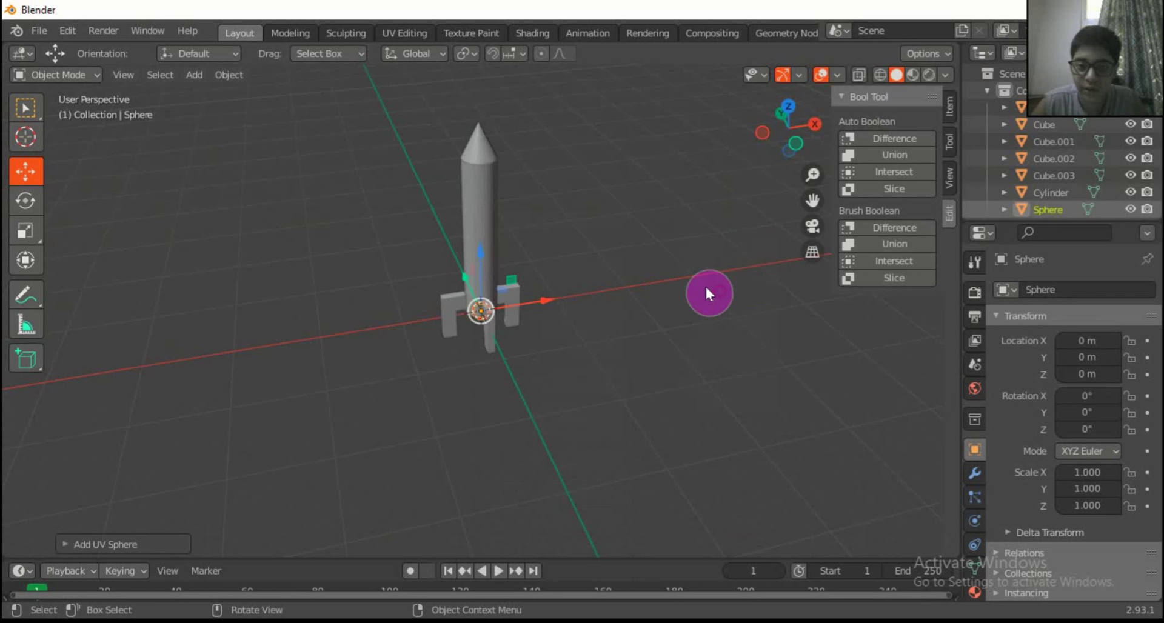
left_click_drag(764, 136, 569, 186)
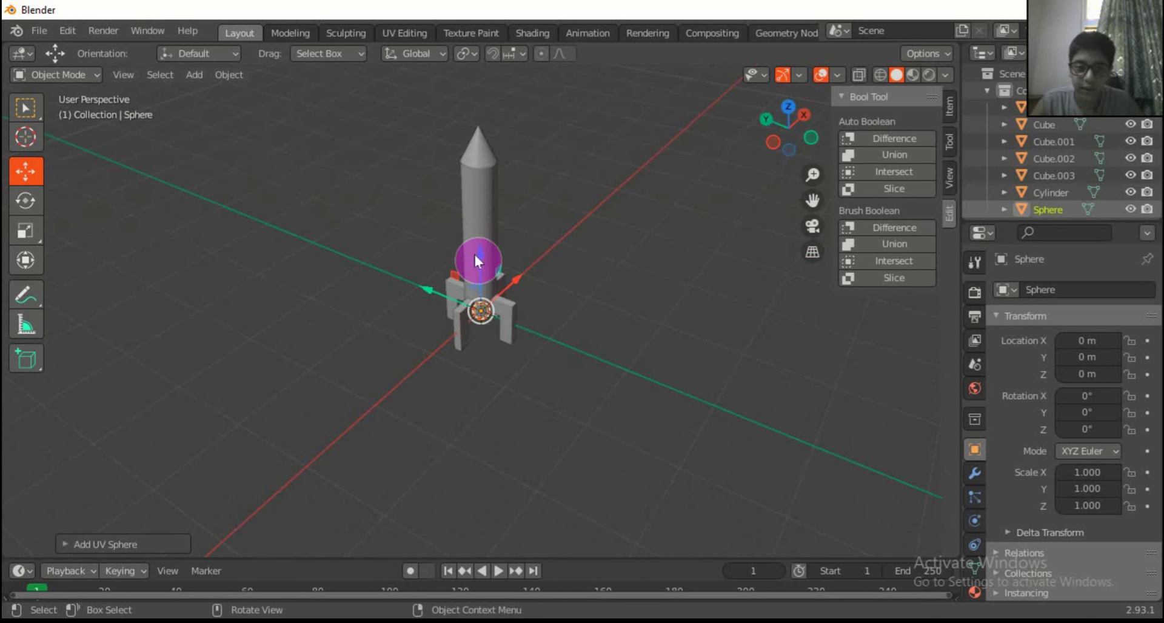
left_click_drag(482, 251, 632, 158)
left_click_drag(780, 140, 791, 143)
Set the sphere's scale to 2 on X, Y and Z
left_click(1090, 434)
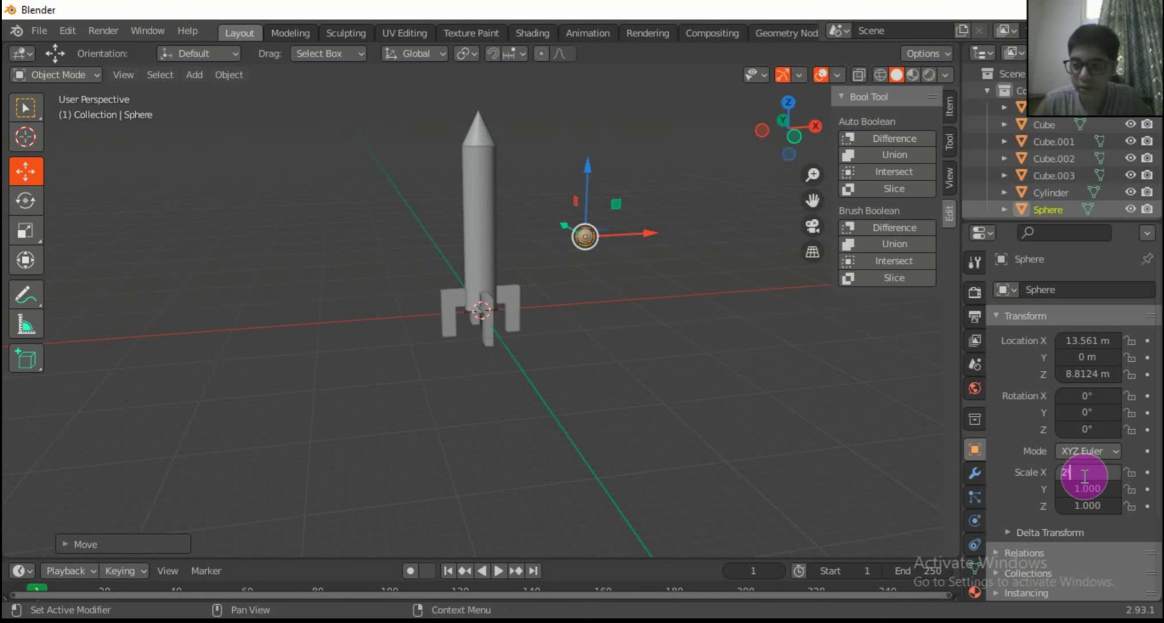
key("Return")
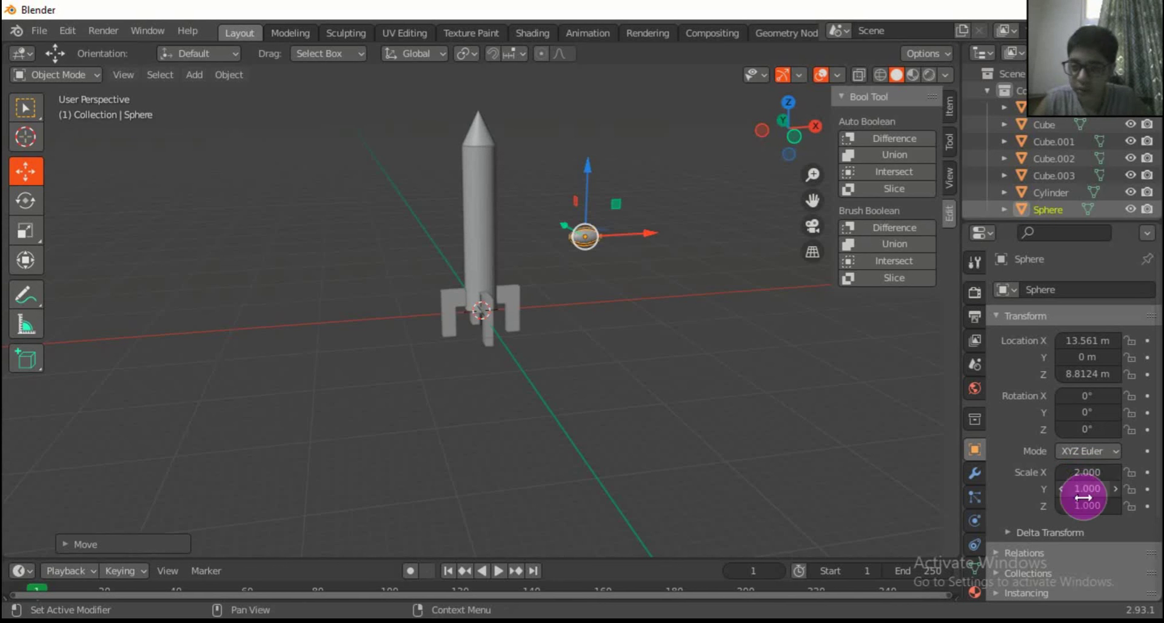
left_click(1088, 491)
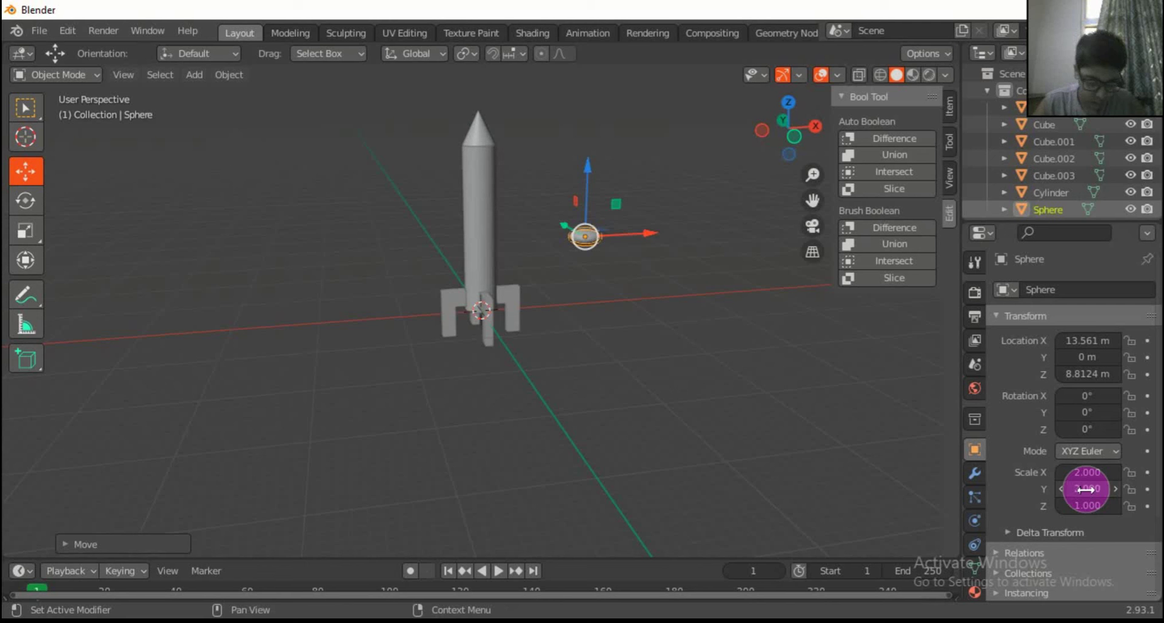
left_click(1085, 534)
left_click(1090, 505)
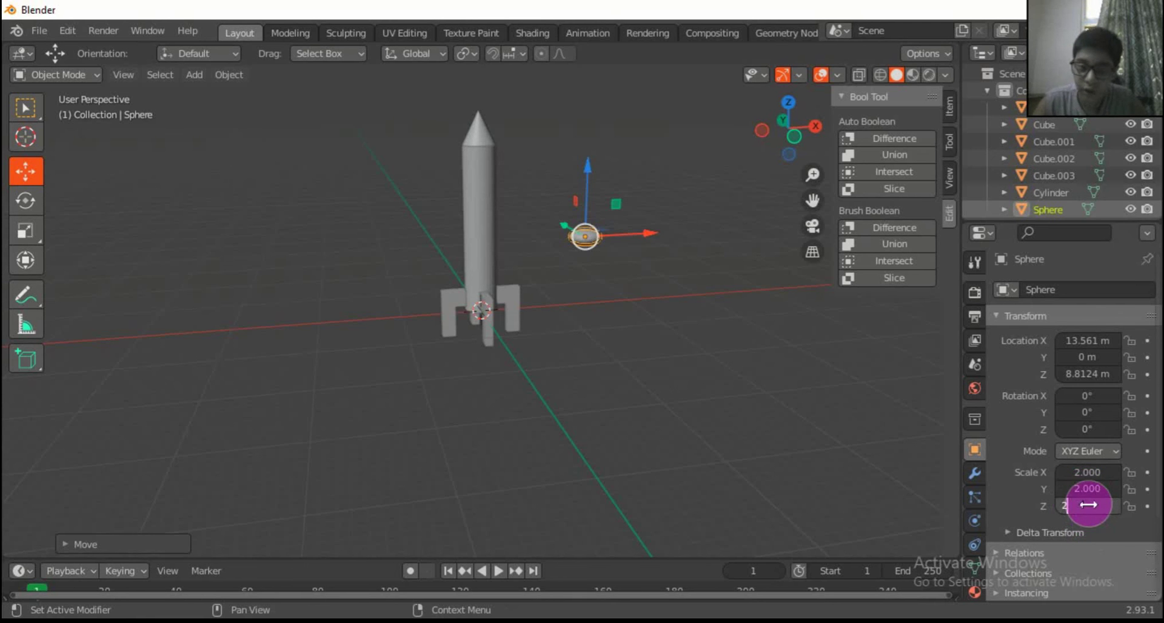
type("2")
key("Return")
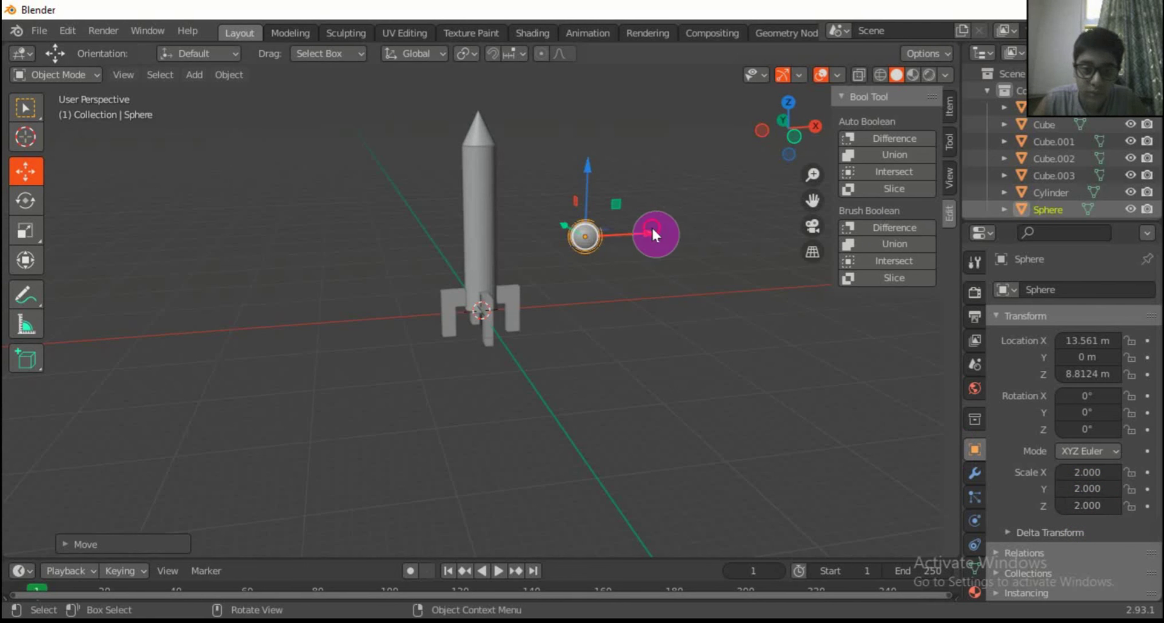
Move the sphere into the upper rocket body, to about X 0.13 m, Y -1.03 m and Z 13.4 m
left_click_drag(653, 229, 546, 258)
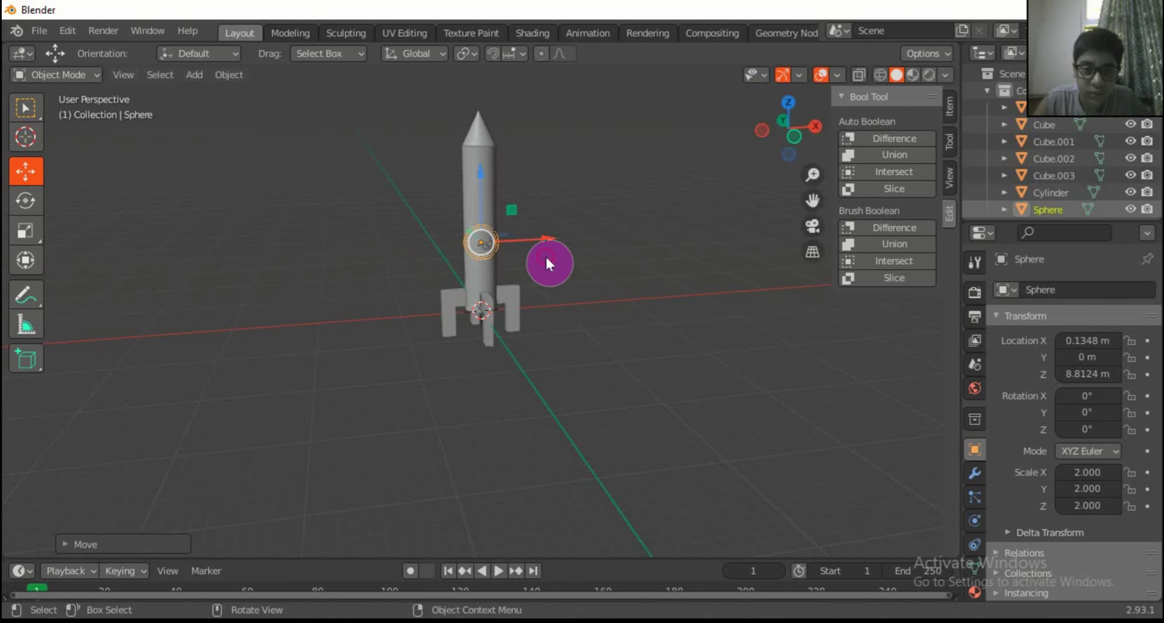
left_click_drag(773, 146, 347, 291)
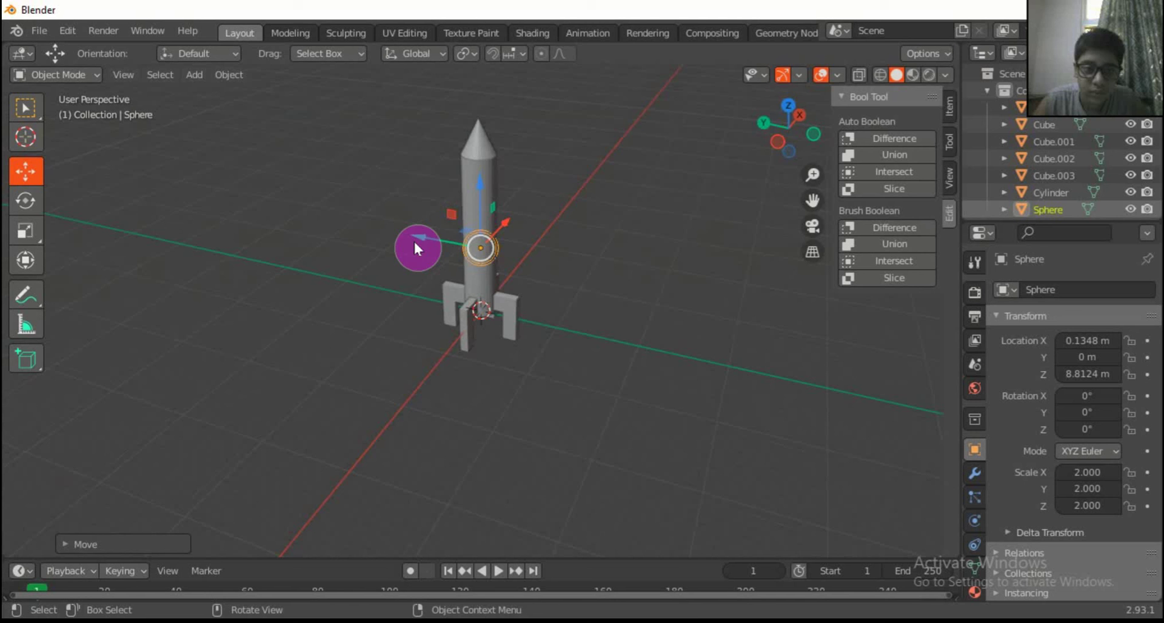
left_click_drag(437, 235, 496, 152)
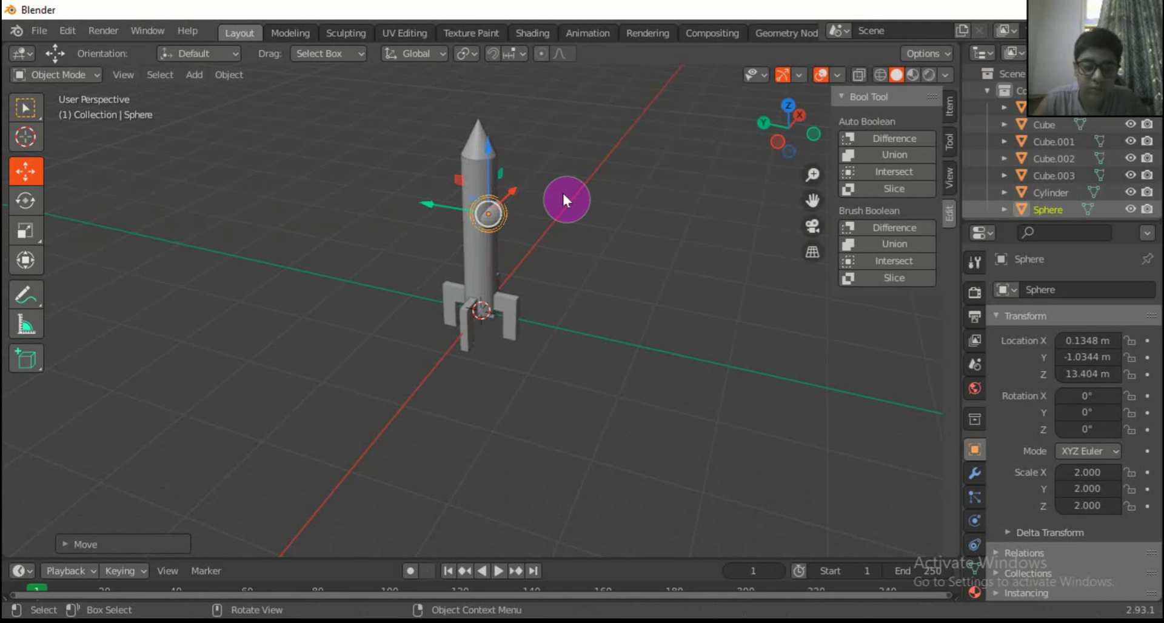
Paste the copied object in place and try Bool Tool's Auto Boolean Difference with the cylinder body selected
key("ctrl+v")
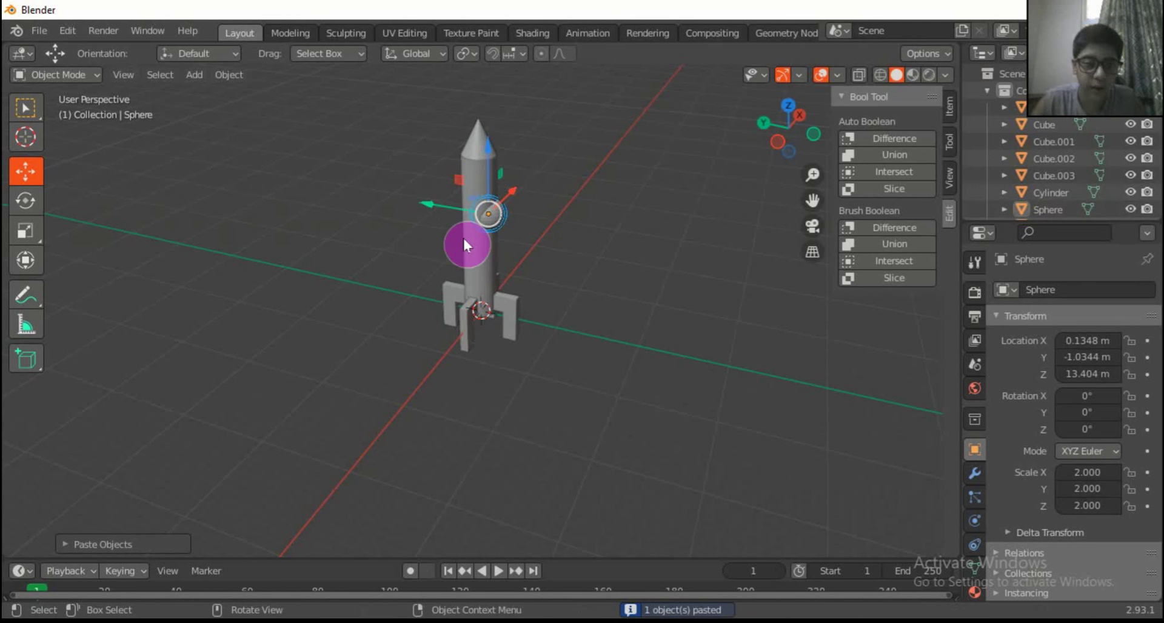
left_click(479, 250, "shift")
left_click(880, 139)
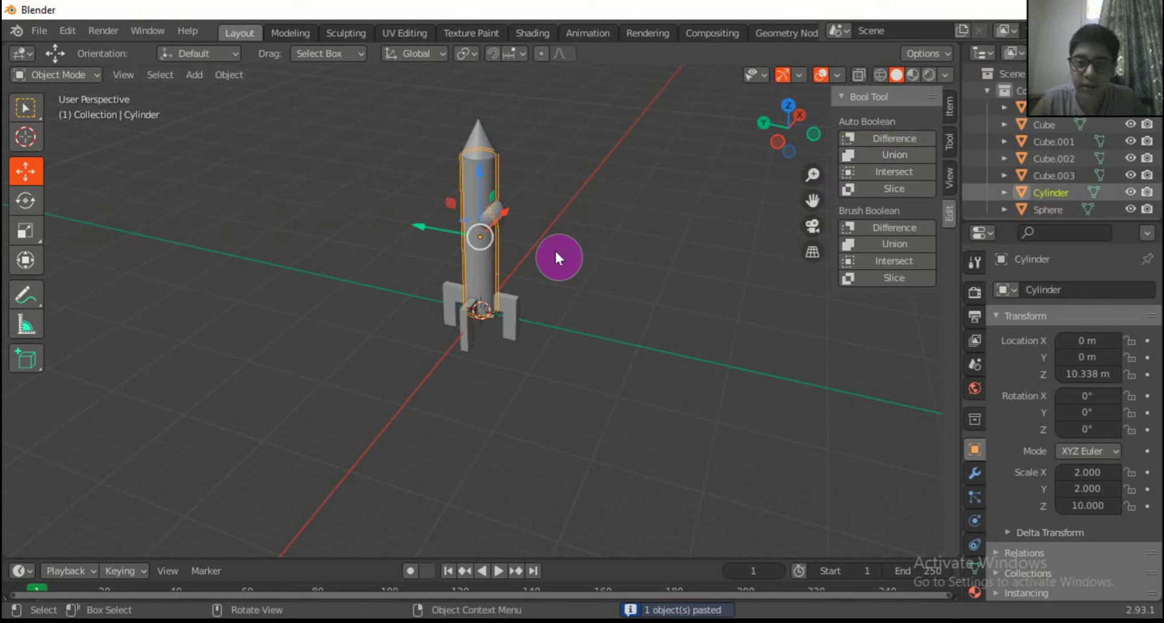
left_click(497, 212)
Switch the viewport to Material Preview shading and leave all rocket parts deselected
left_click_drag(364, 89, 683, 399)
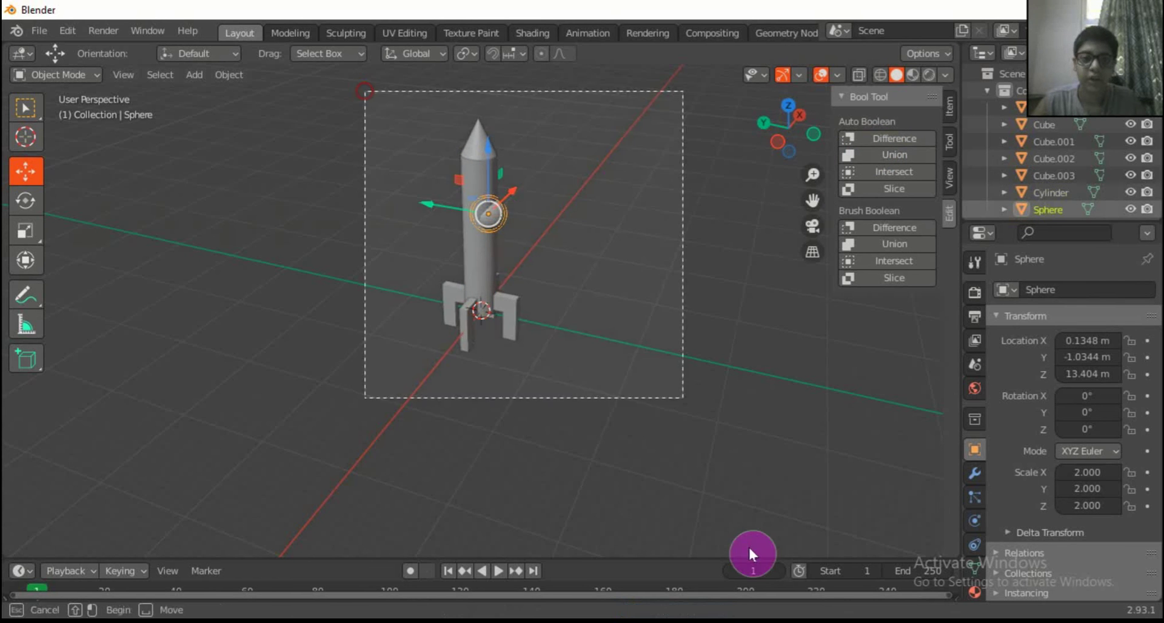
key("z")
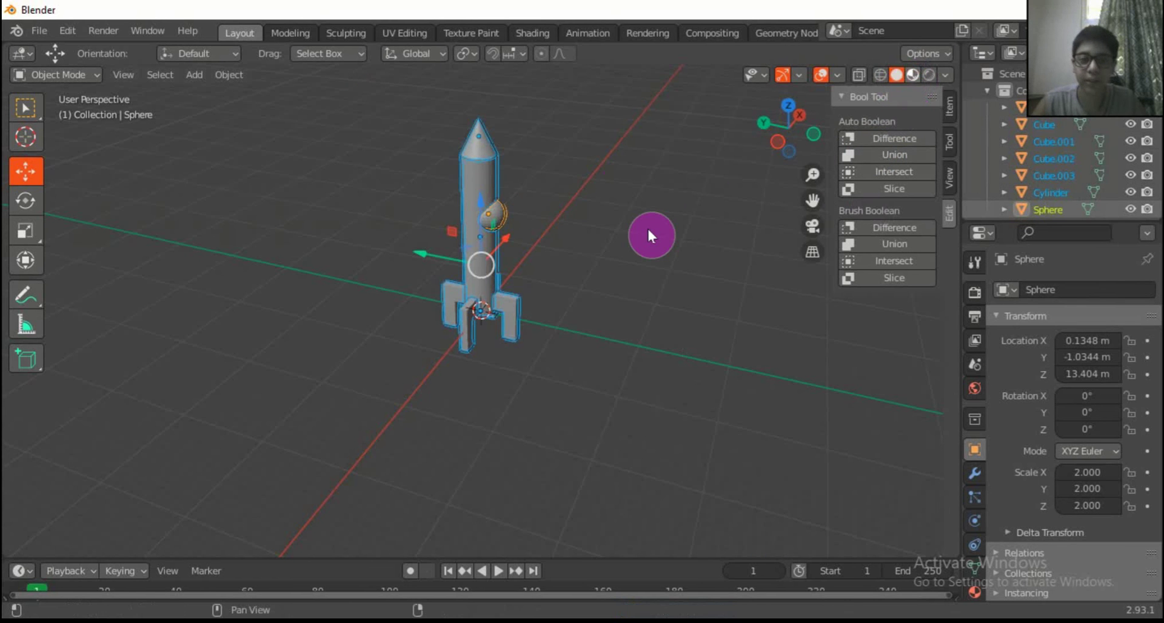
left_click(647, 227)
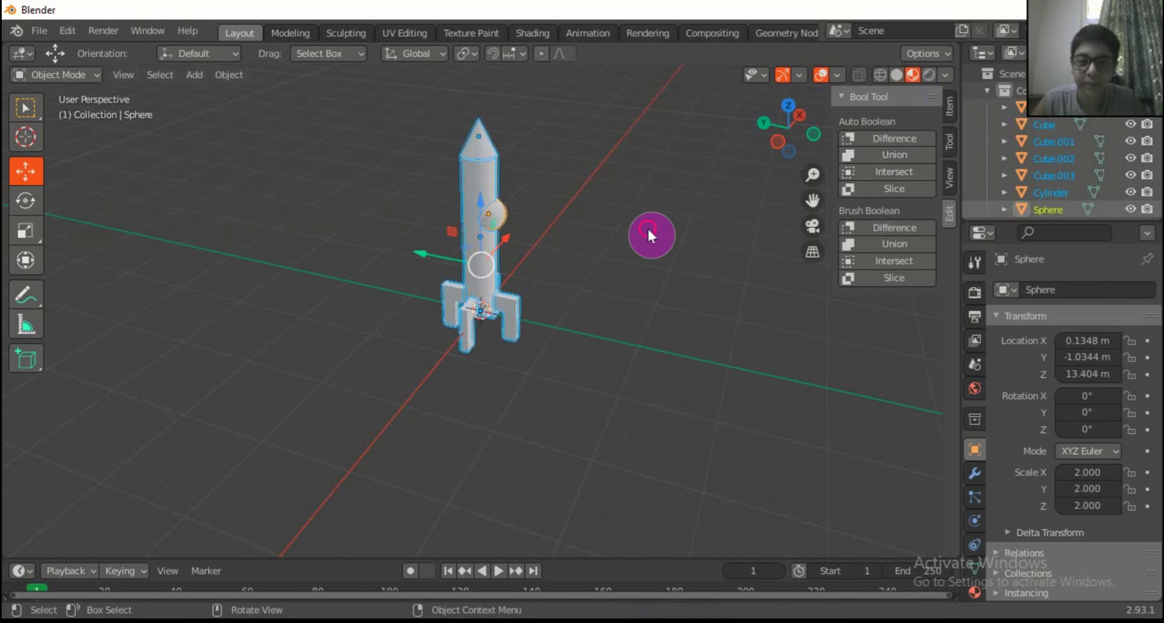
Assign a new material to the rocket's cylinder body
left_click(482, 257)
left_click(975, 591)
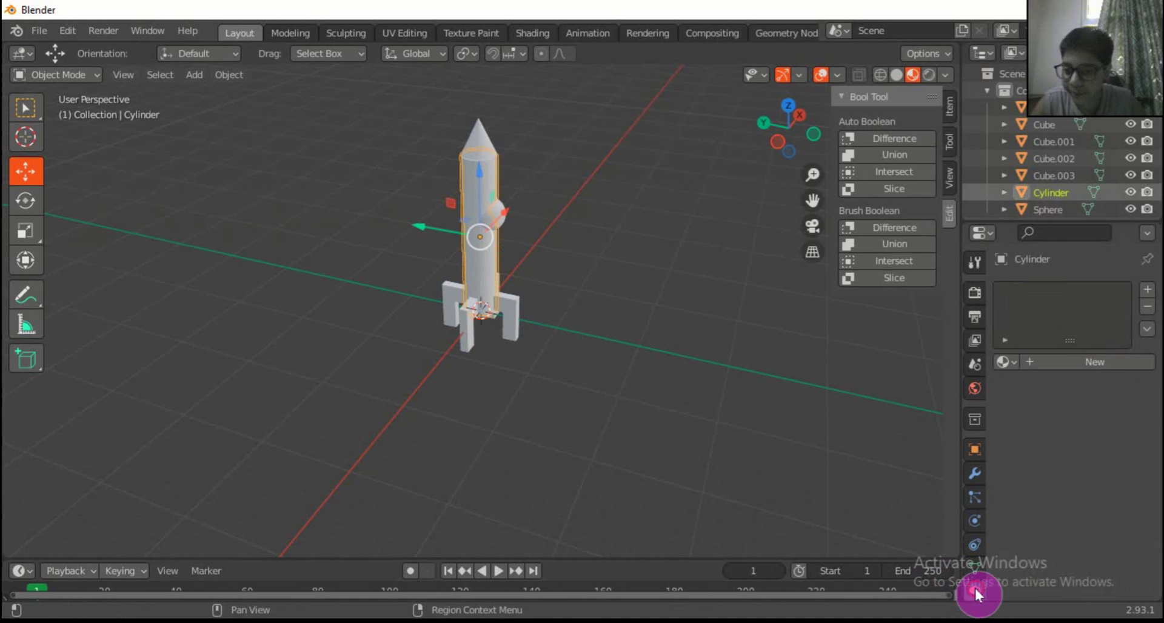
left_click(1096, 362)
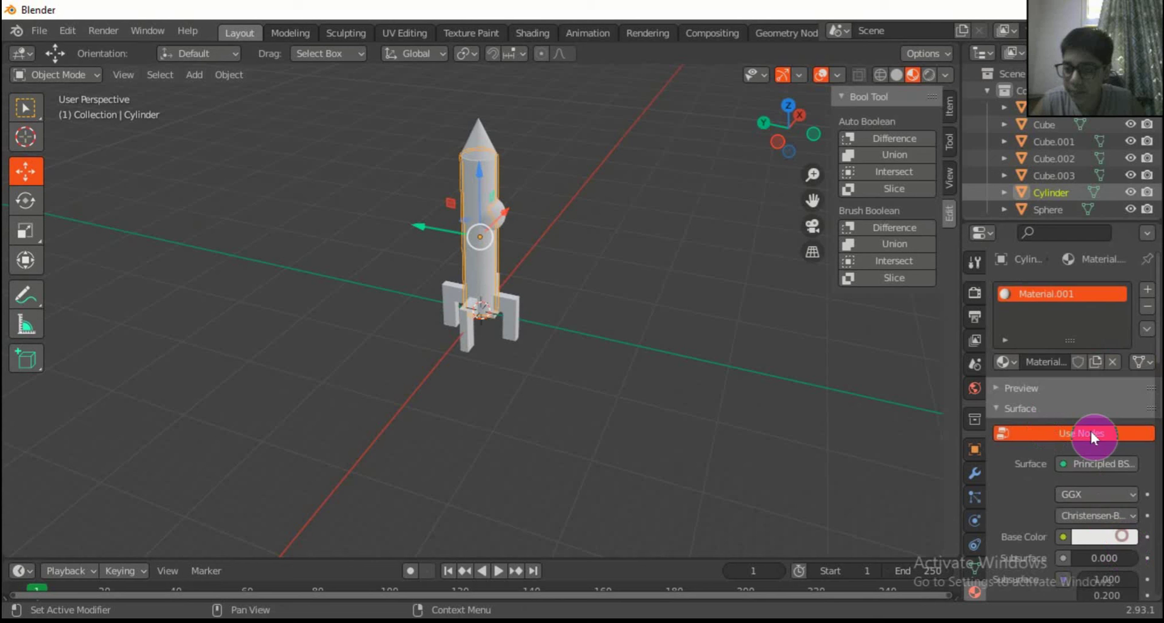
Set the body material's base color to saturated blue, hue 0.664, saturation 1.000 and value 0.800
left_click(1101, 537)
left_click(1077, 338)
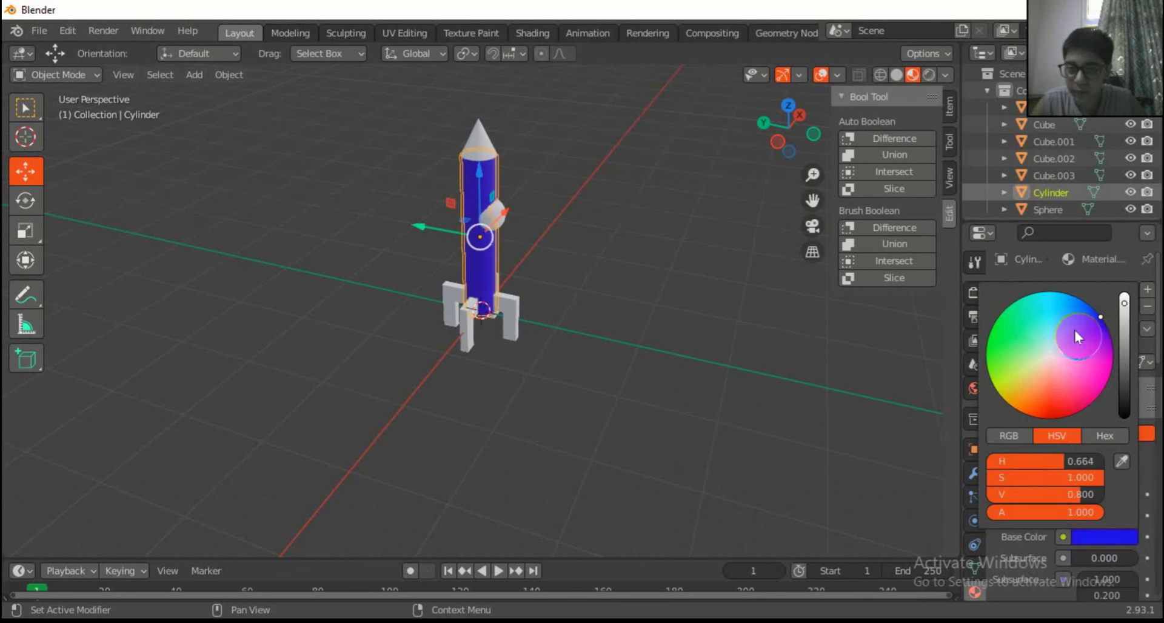
Give the fin Cube.002 a new material and set its base color to a fully saturated red
left_click(516, 319)
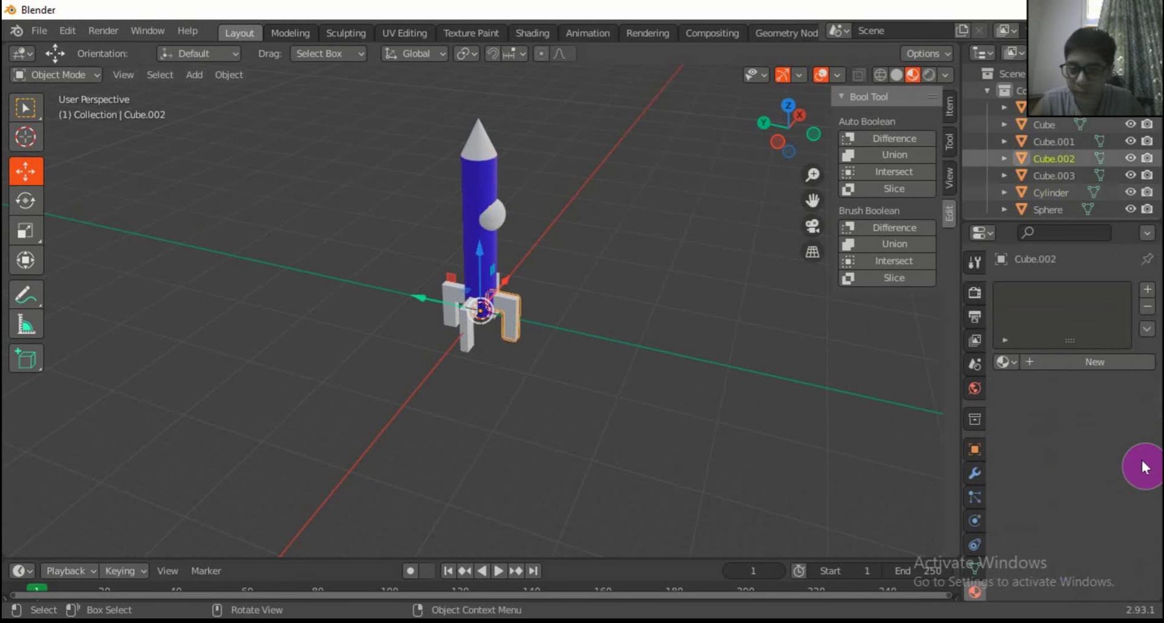
left_click(1084, 365)
left_click(1101, 536)
left_click(1057, 371)
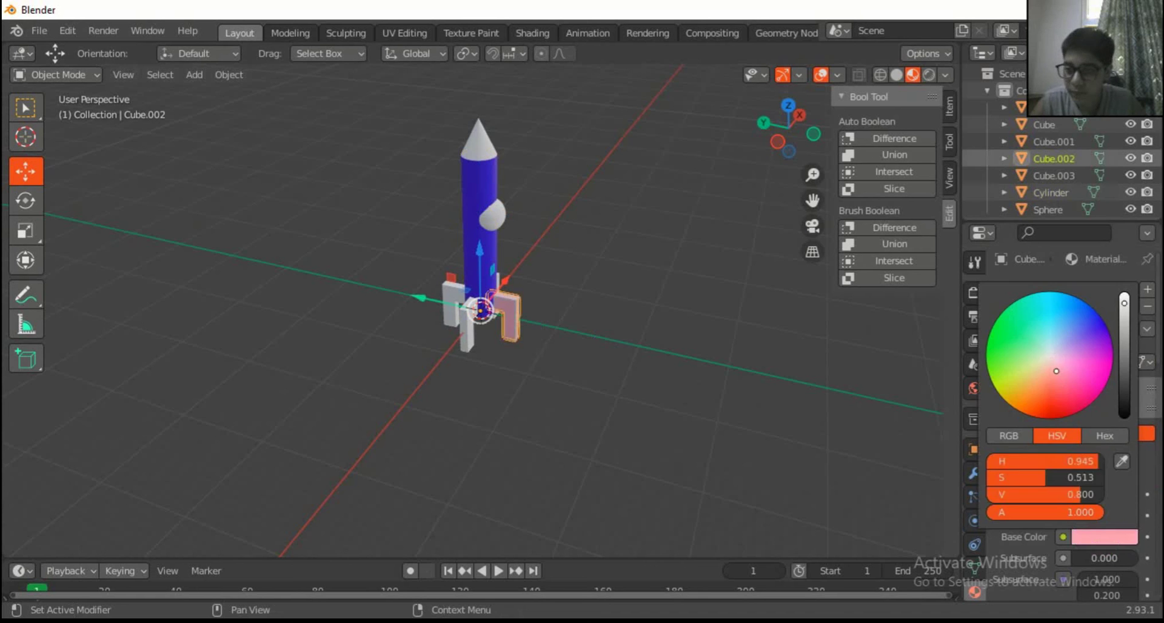
left_click_drag(1056, 371, 1048, 417)
Assign the existing red Material.002 to the other three fins, Cube, Cube.001 and Cube.003
left_click(483, 333)
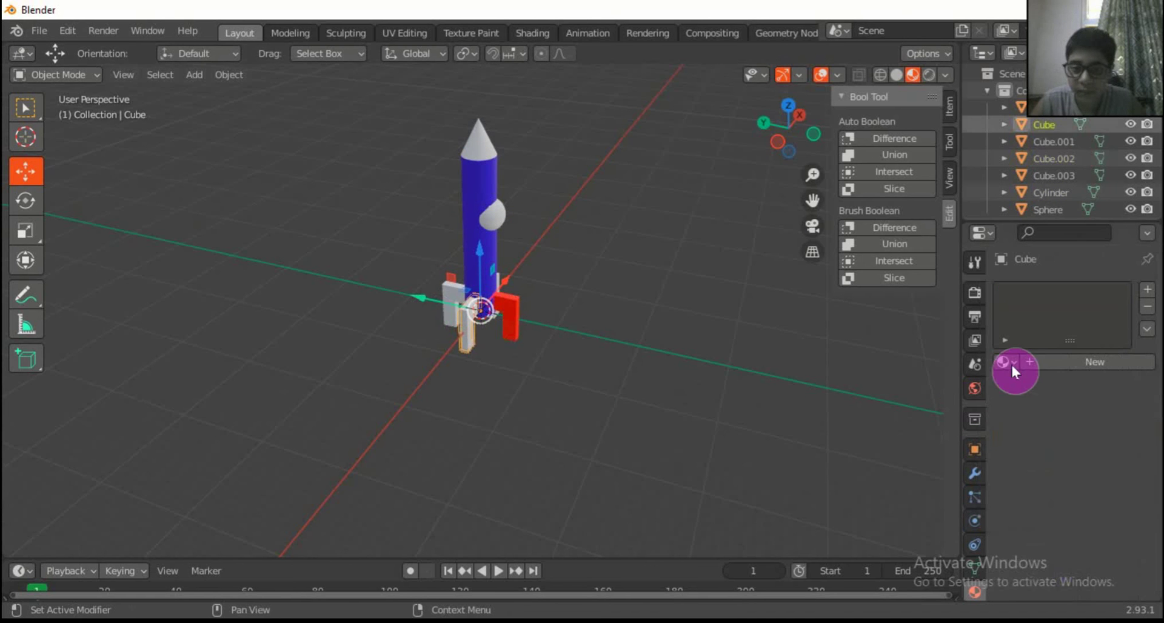
left_click(1005, 364)
left_click(914, 420)
left_click_drag(788, 125, 501, 297)
left_click(482, 333)
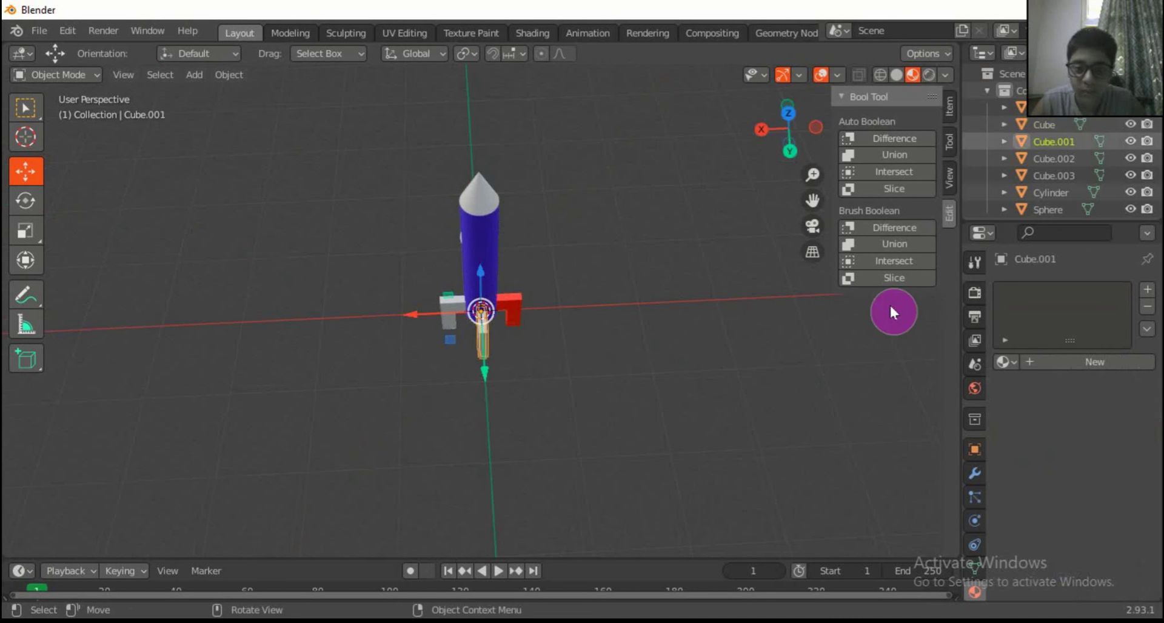
left_click(1005, 362)
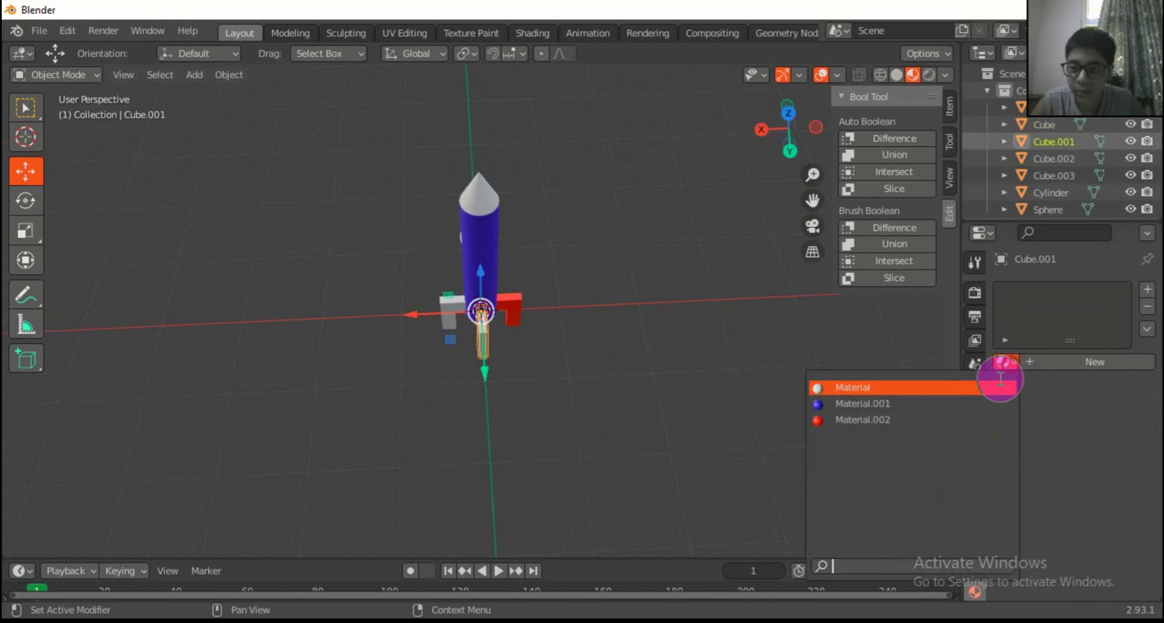
left_click(947, 420)
left_click(460, 307)
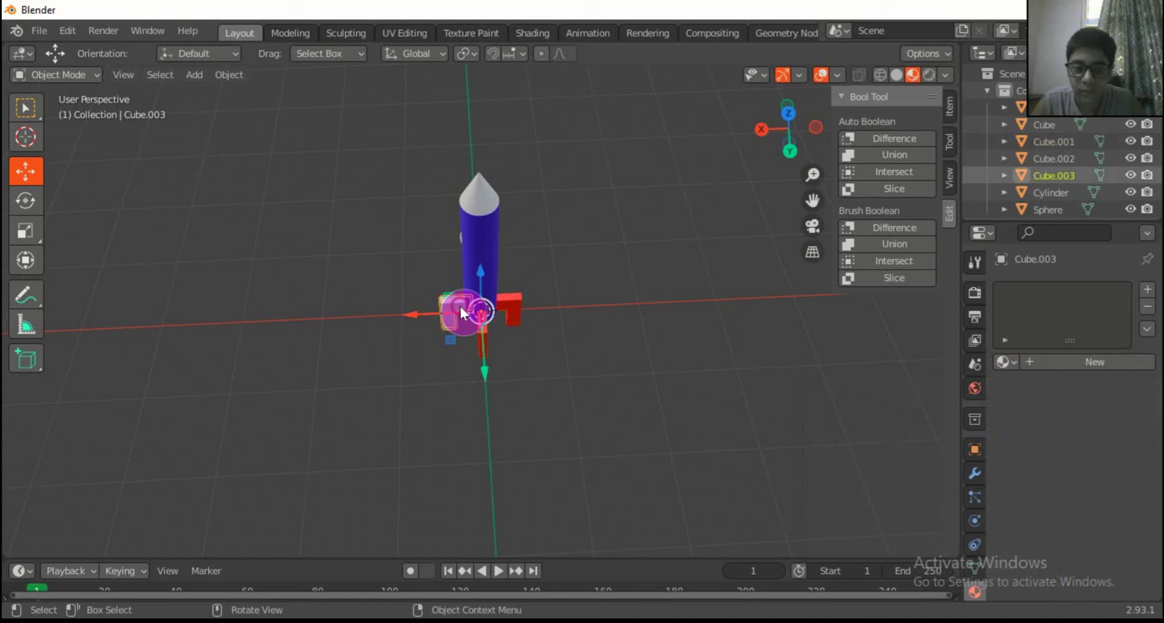
left_click(1005, 363)
left_click(948, 420)
Give the sphere window a new material and change its surface shader to Glass BSDF
left_click_drag(811, 150, 657, 161)
left_click(498, 234)
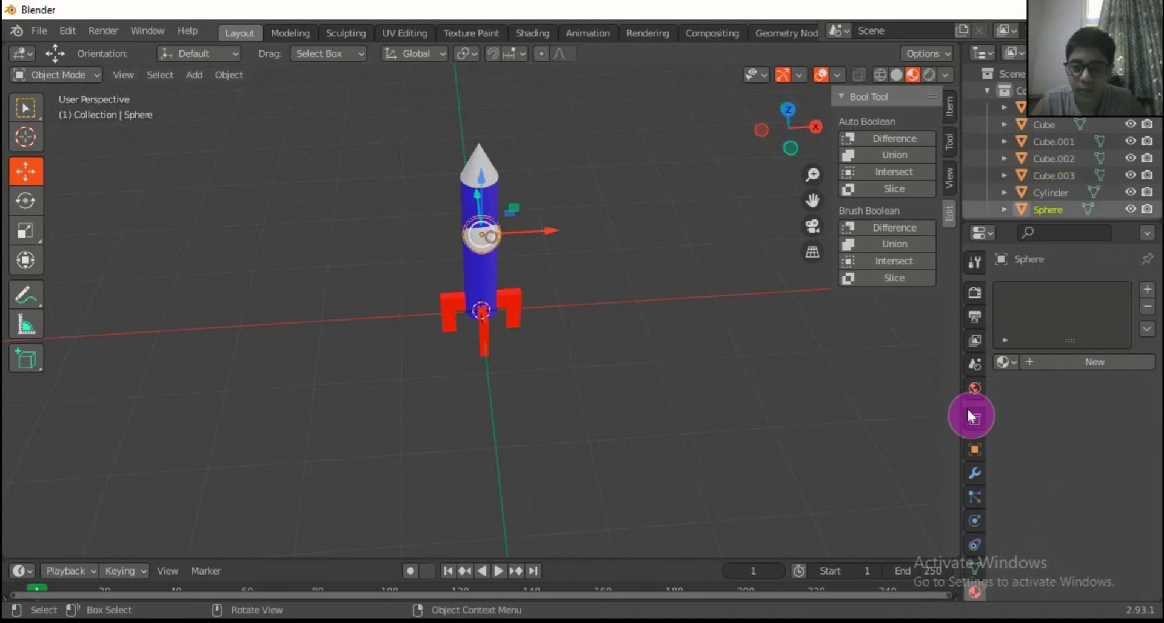
left_click(1106, 363)
left_click(1091, 465)
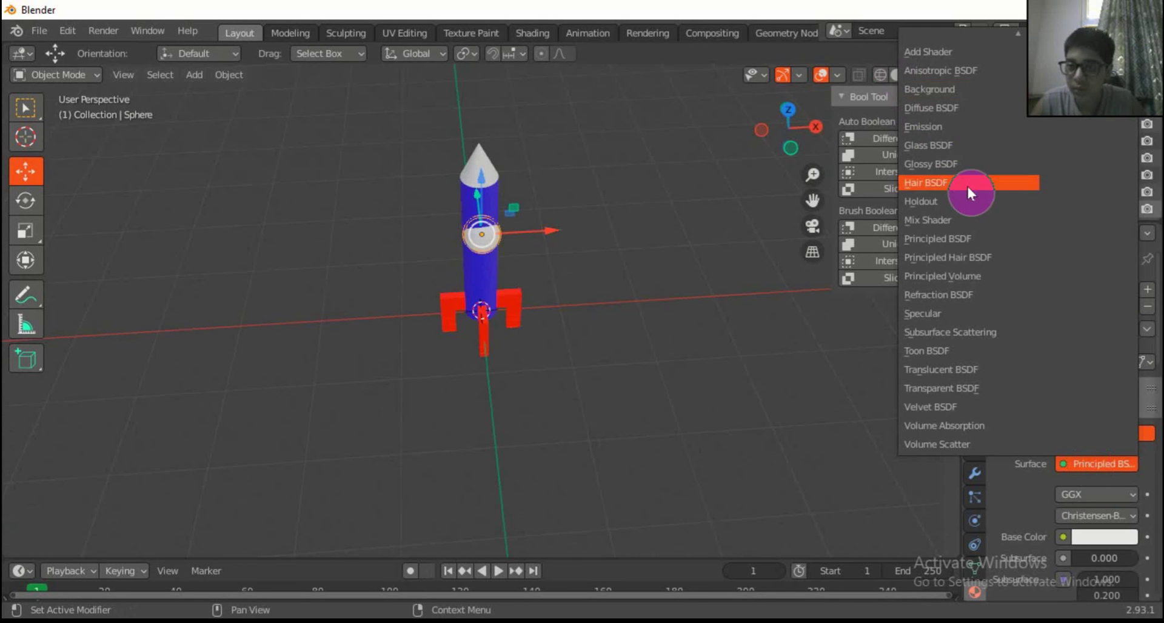
left_click(931, 145)
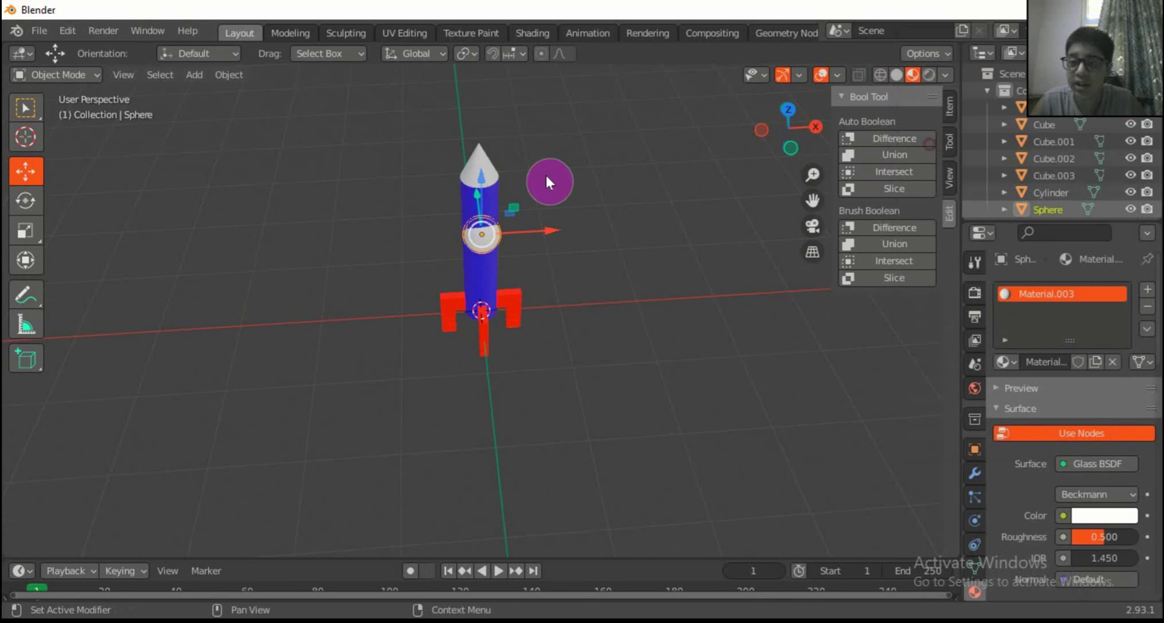
Give the cone nose a new material with a bright green base color and leave the cone deselected
left_click(478, 164)
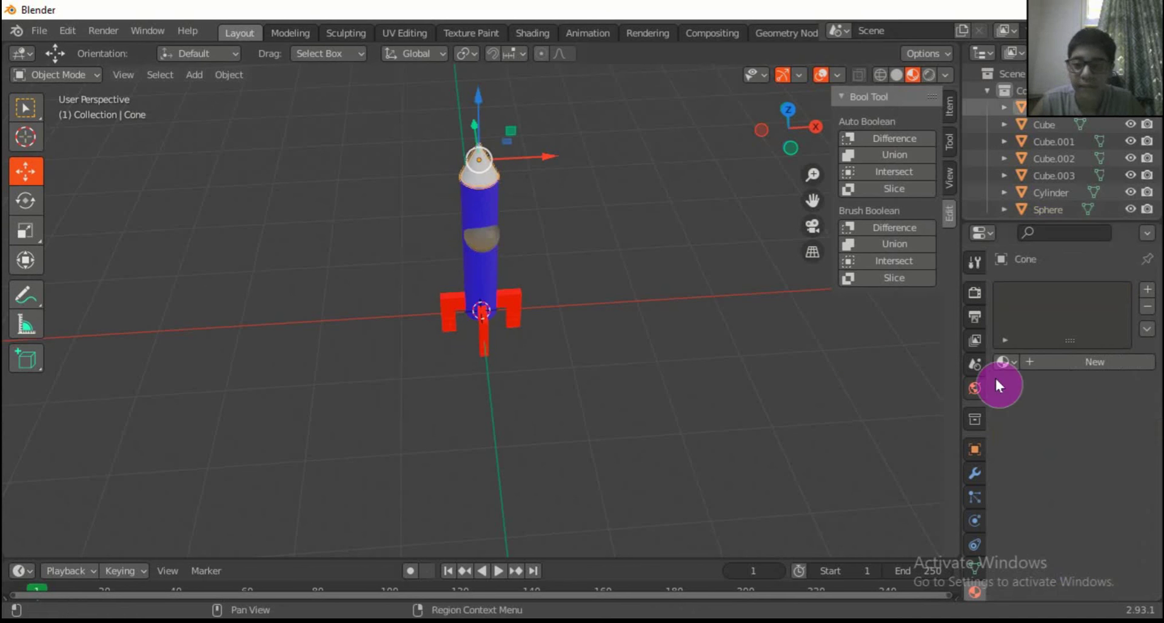
left_click(1062, 362)
left_click(1105, 537)
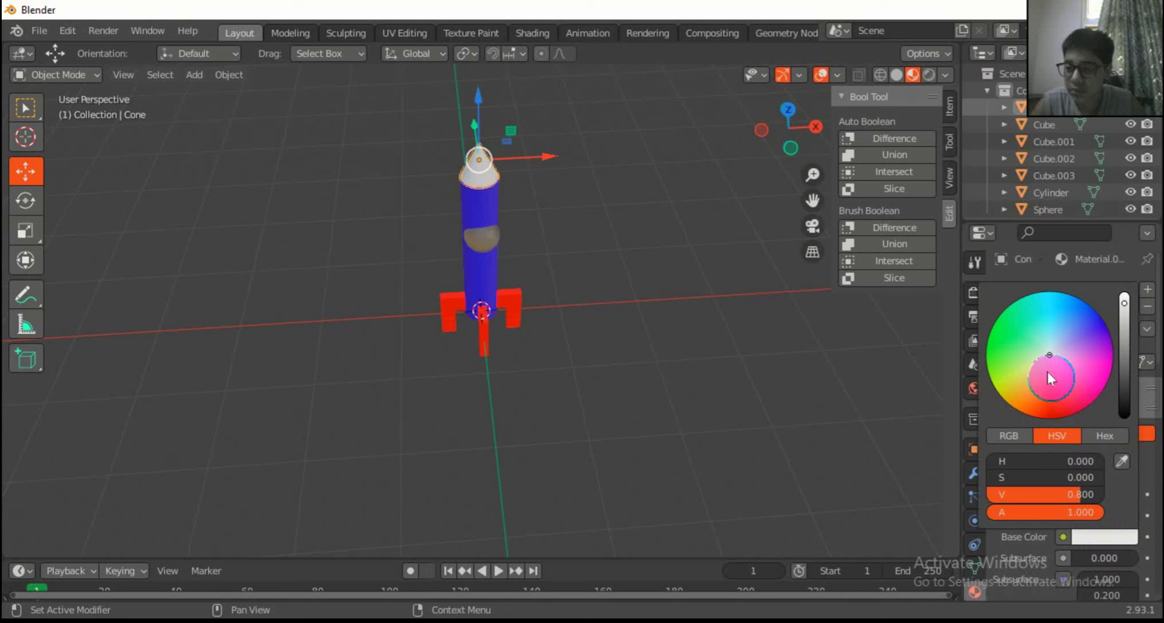
left_click(1049, 350)
left_click_drag(1050, 351, 999, 320)
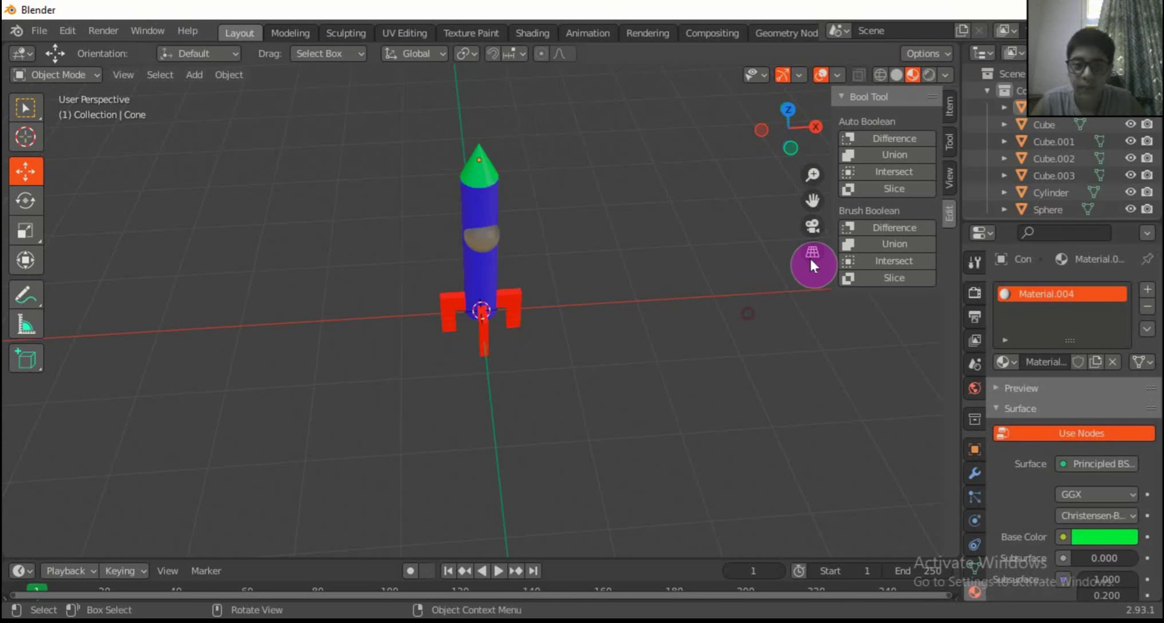
left_click_drag(806, 113, 710, 175)
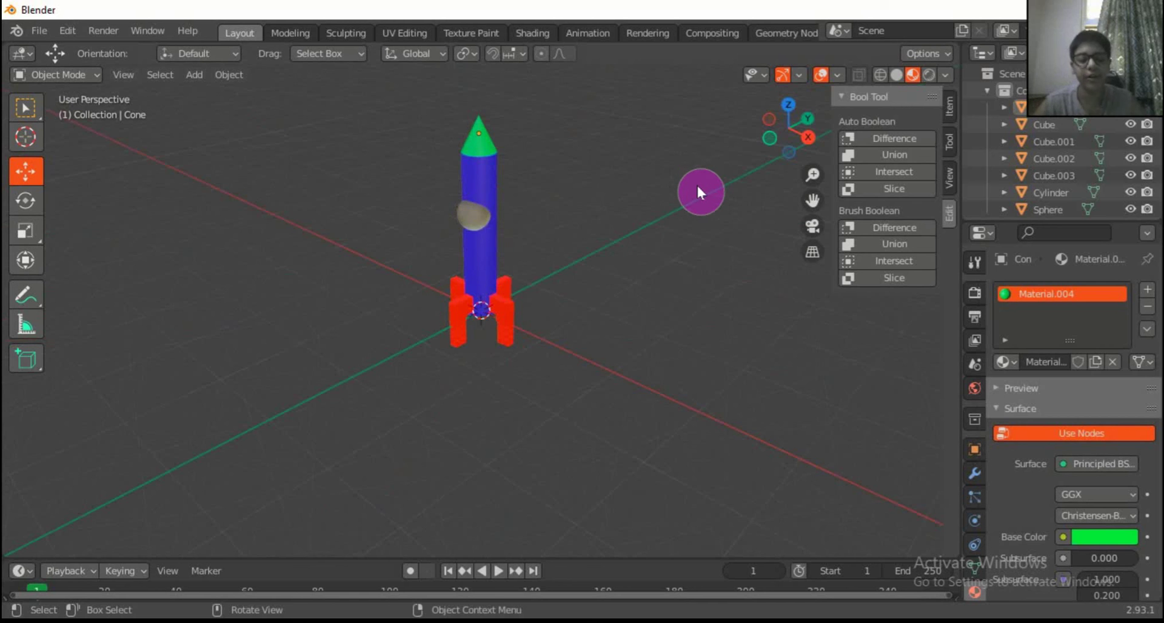